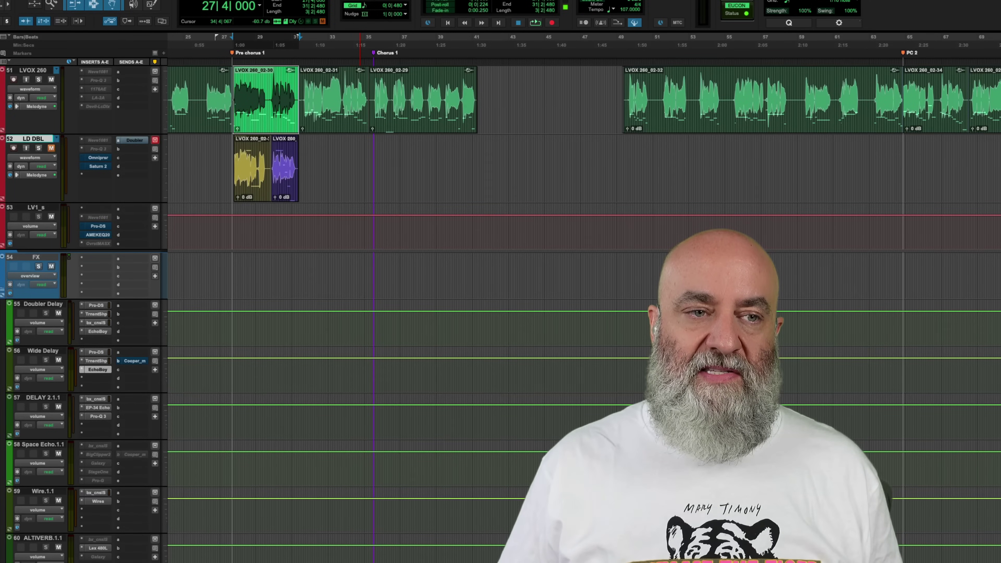
Play back the Pre chorus 1 selection to hear the lead vocal together with its double
key("space")
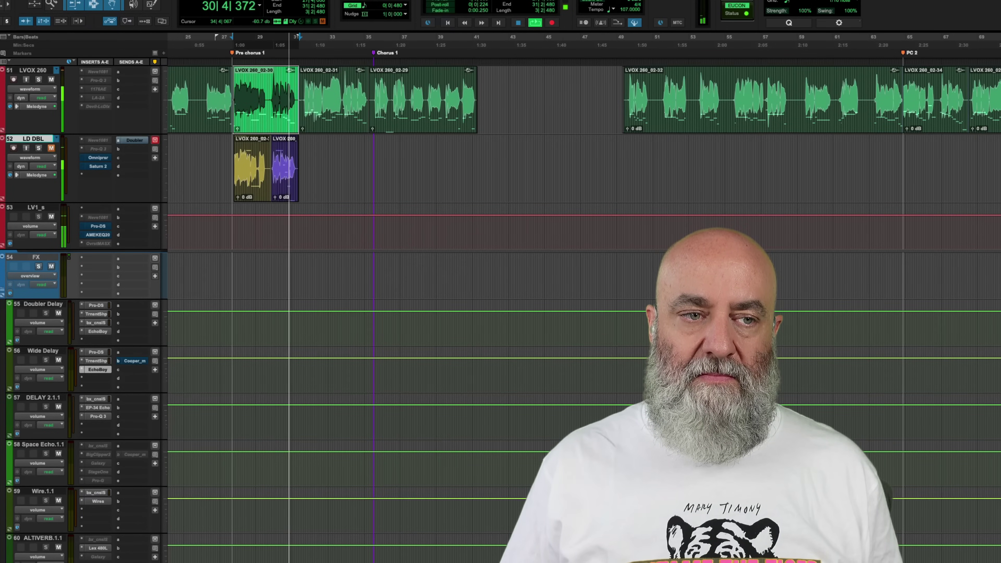
key("space")
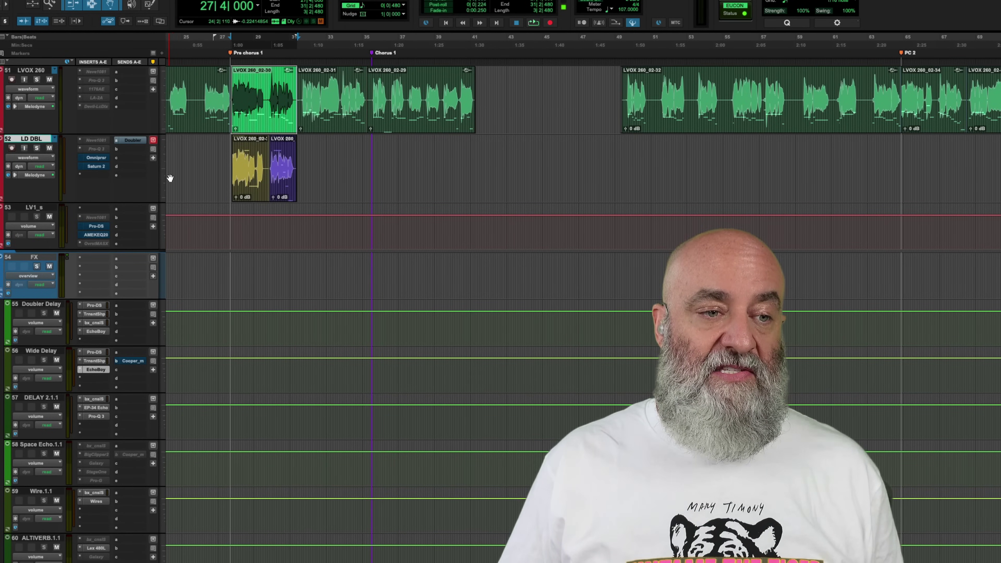
key("space")
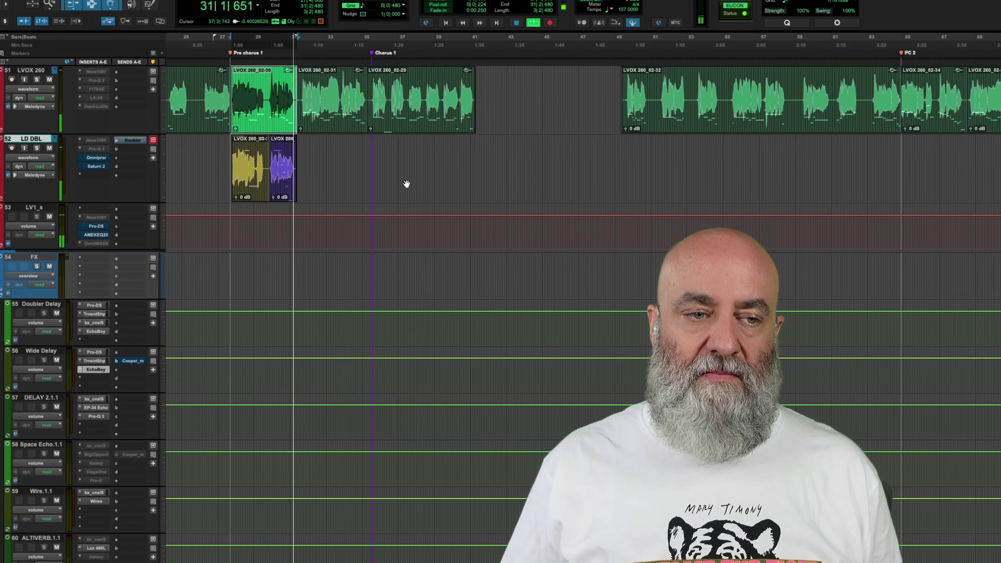
Delete the two existing clips on the LD DBL track under Pre chorus 1
left_click(290, 195)
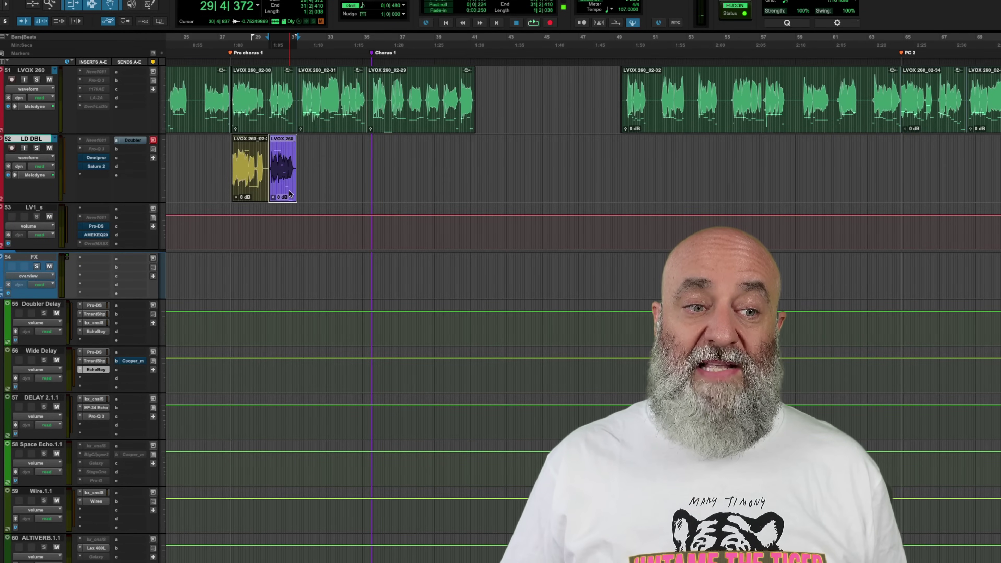
left_click(256, 190, "shift")
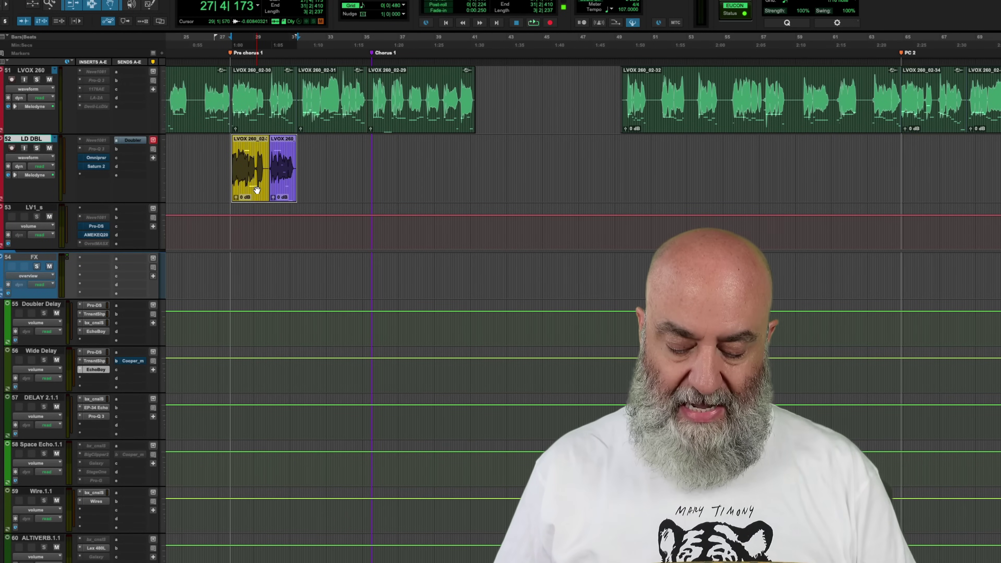
key("Delete")
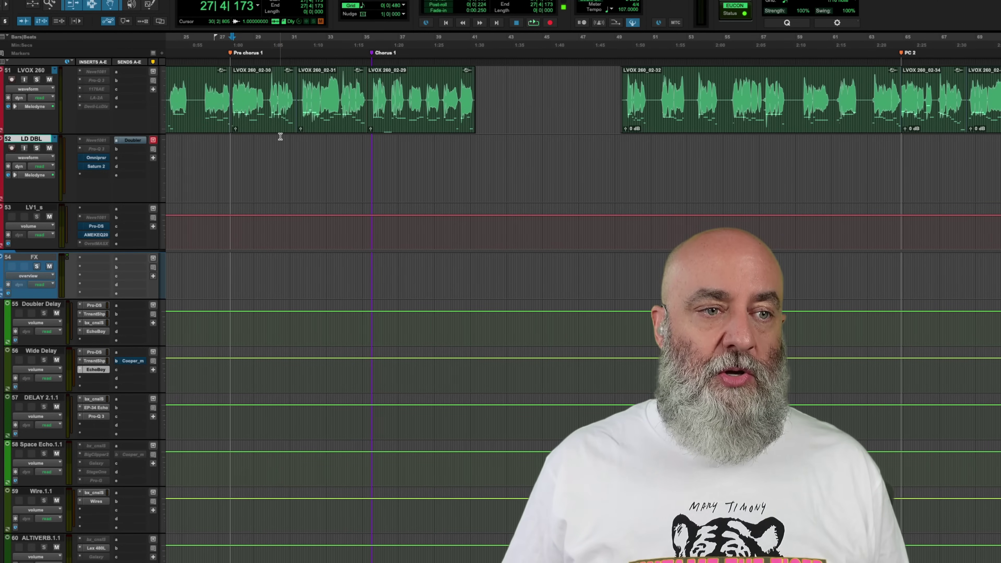
Copy the PC 2 clip of the LVOX 260 track onto the LD DBL track at Pre chorus 1
left_click(943, 130)
key("space")
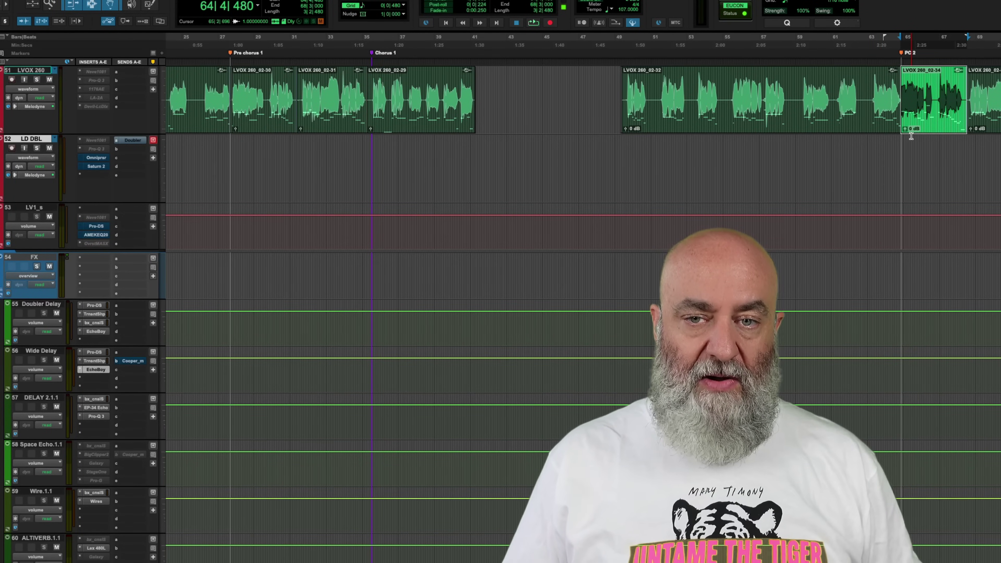
key("super+c")
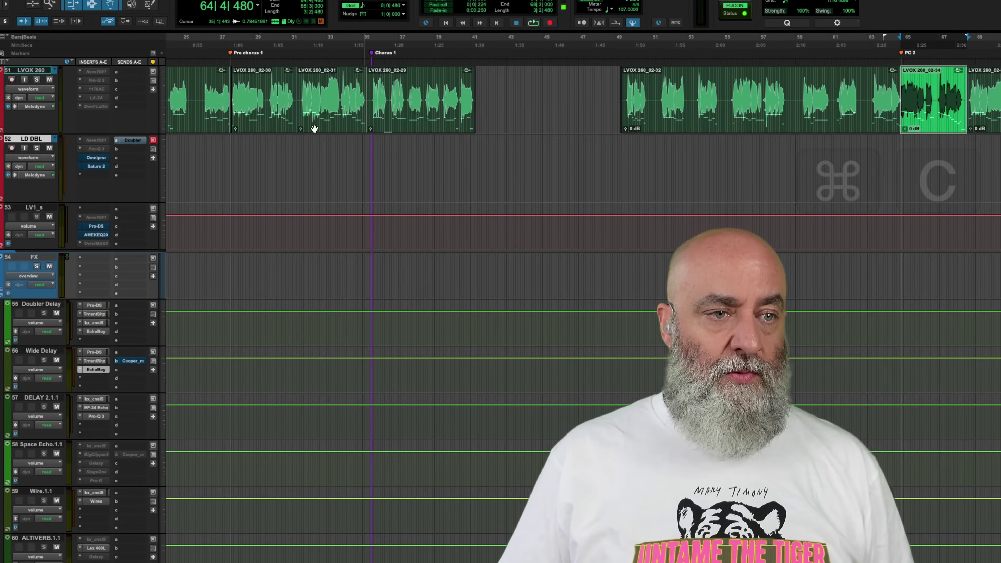
left_click(284, 128)
key("Down")
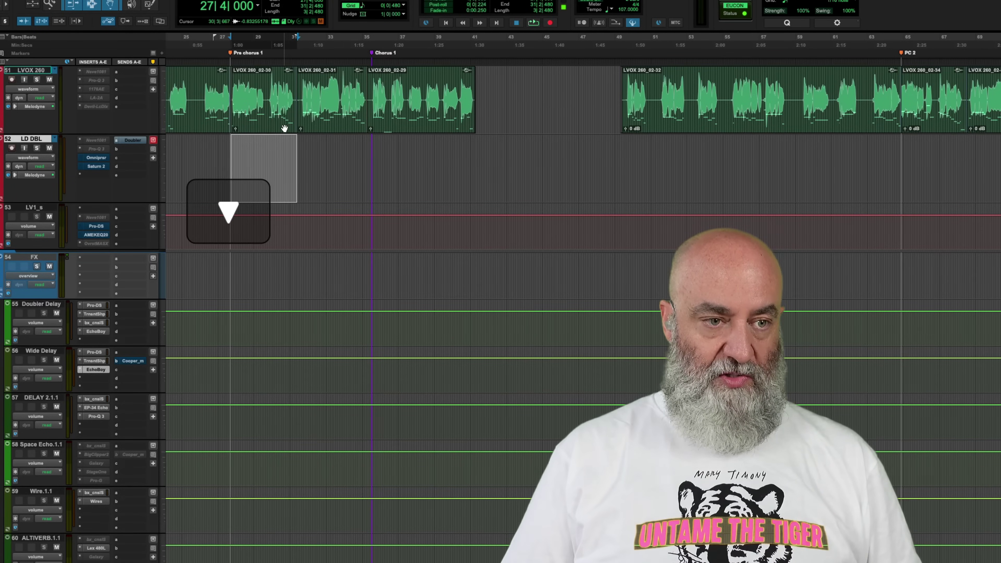
key("super+v")
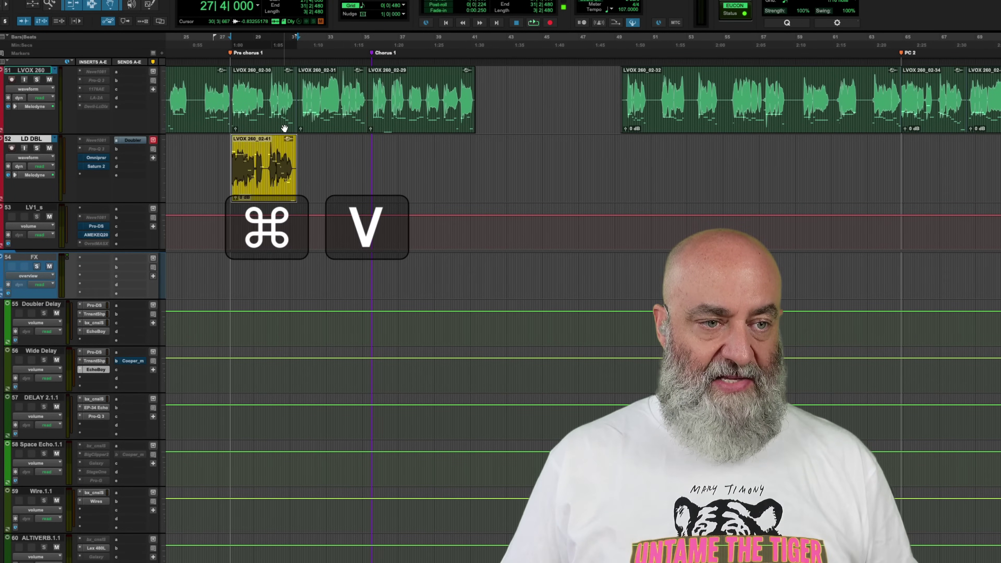
Copy the Pre chorus 1 clip of the LVOX 260 track onto the LD DBL track at PC 2
left_click(269, 120)
key("super+c")
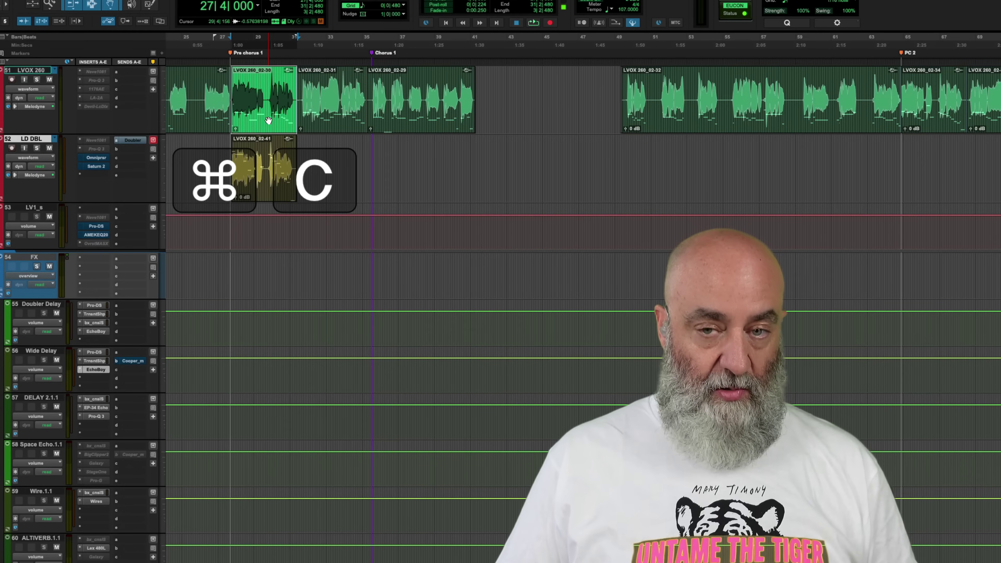
left_click(925, 127)
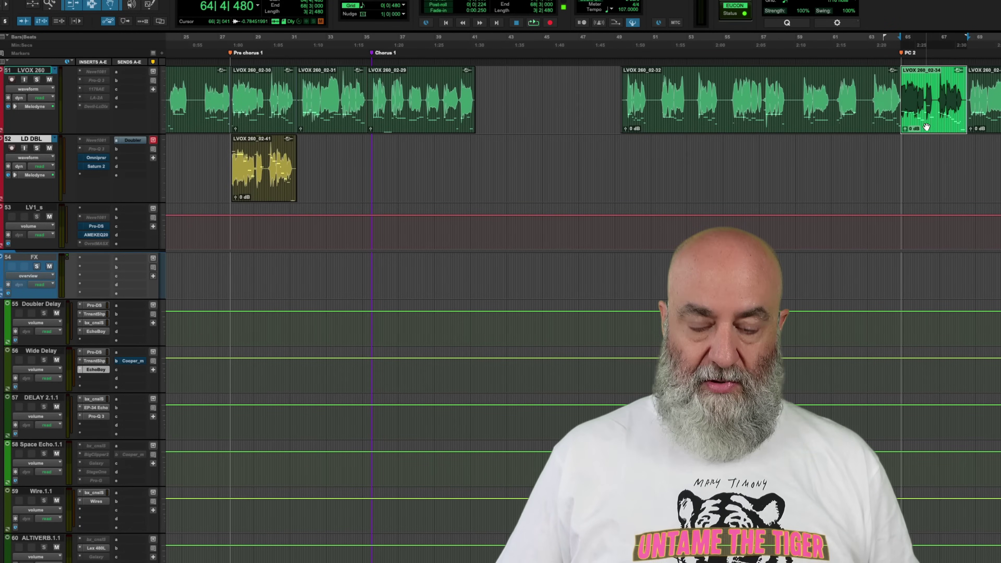
key("Down")
key("super+v")
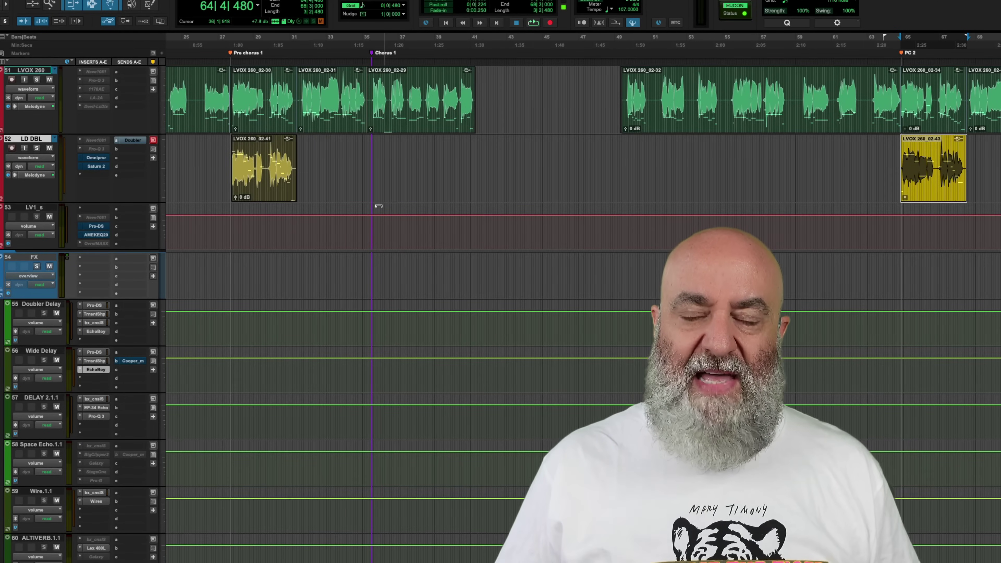
Show the alternate playlists of the LVOX 260 track around the Pre chorus 1 clip
left_click(256, 124)
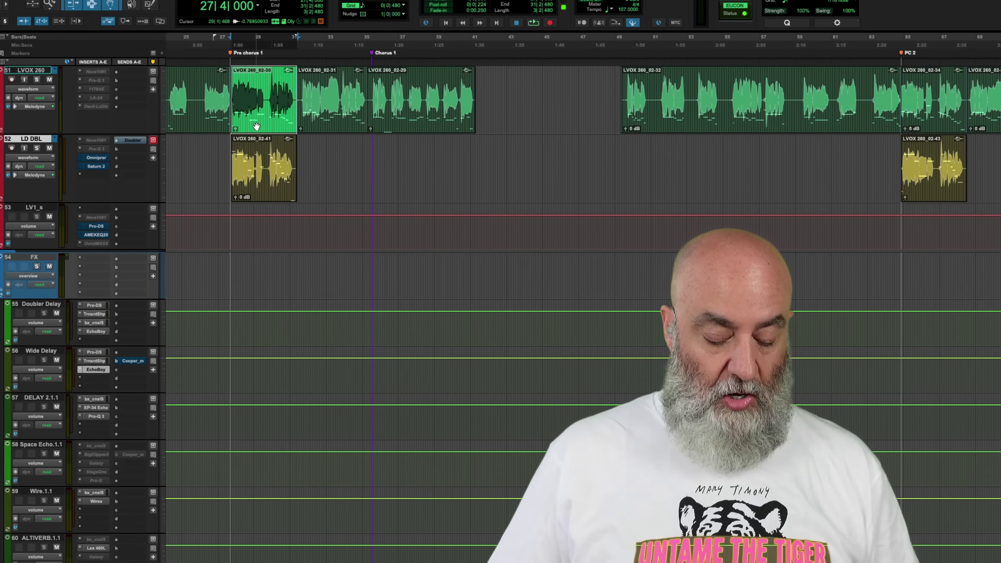
key("super+bracketright")
key("super+bracketright")
scroll(389, 167, "right", 2)
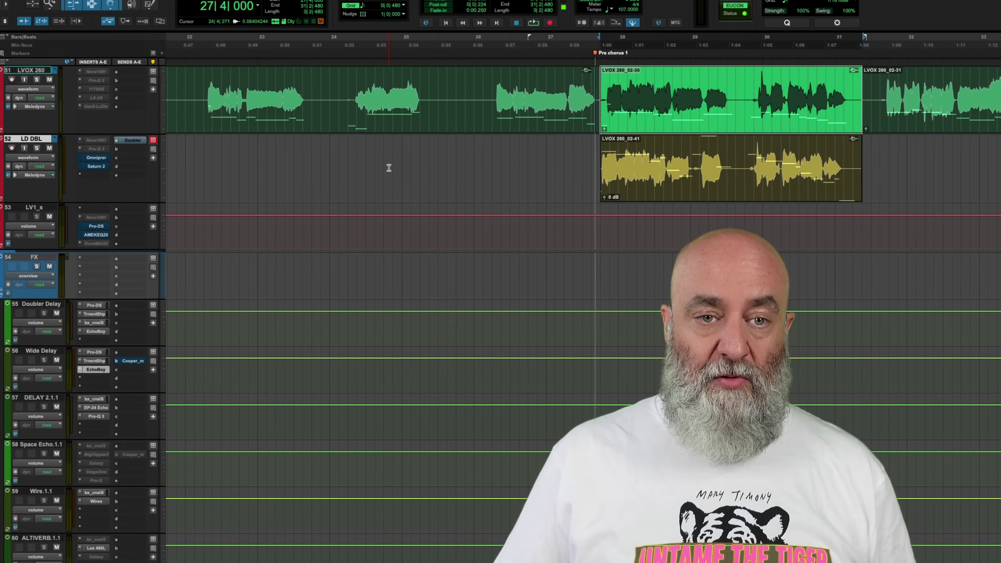
key("super+bracketright")
scroll(388, 168, "right", 5)
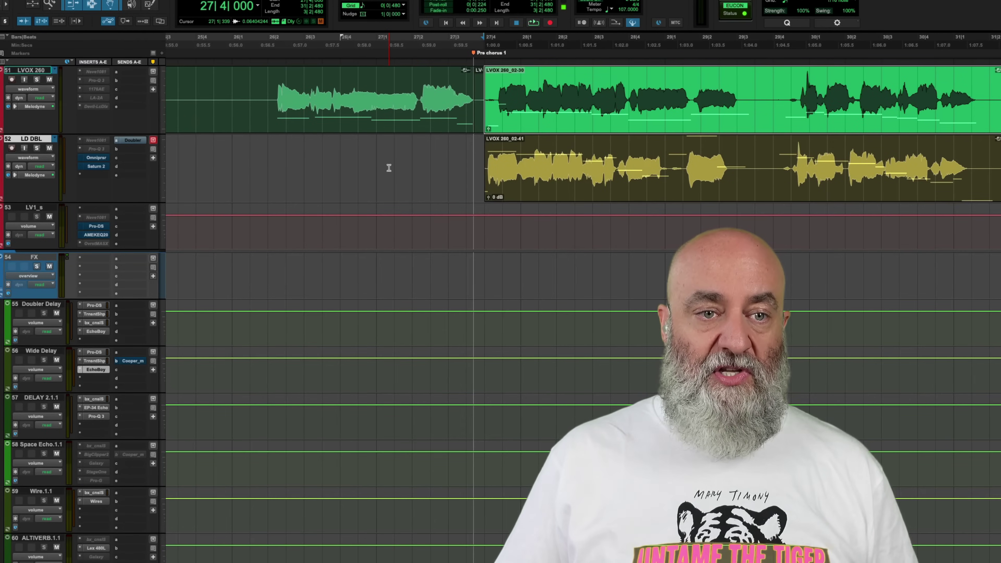
left_click(46, 90)
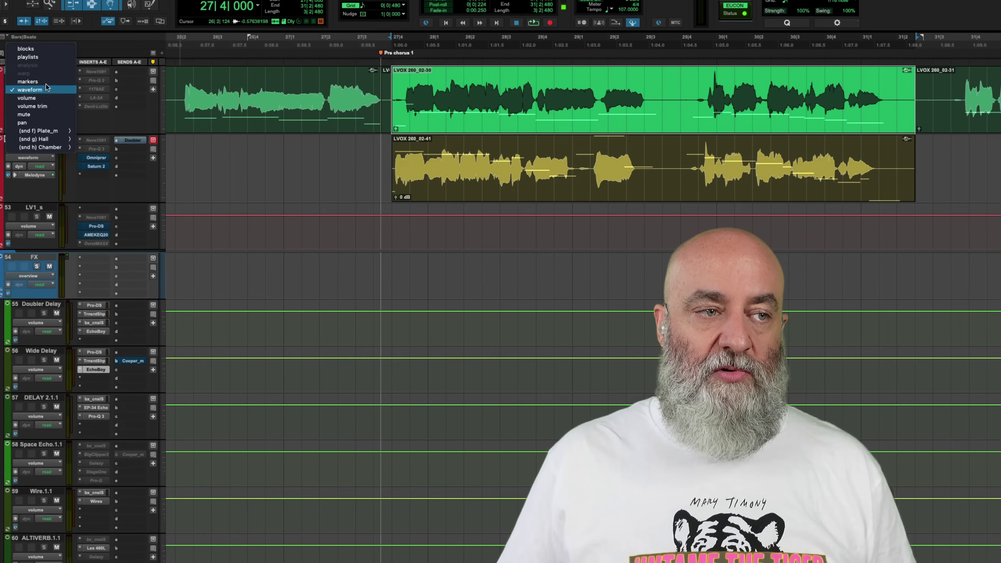
left_click(47, 55)
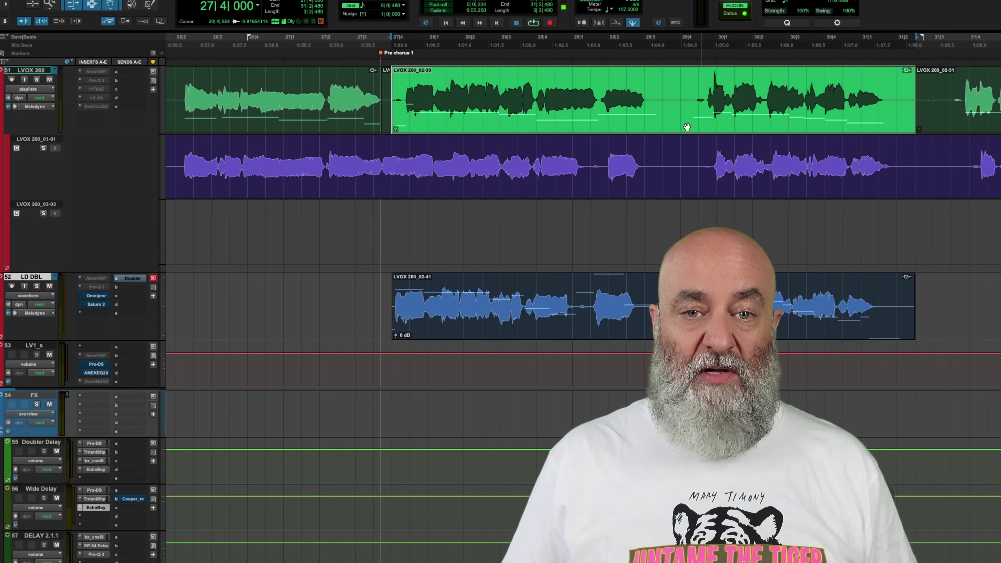
Copy the second pre-chorus phrase from the LVOX 260_01-01 playlist over the matching part of the LD DBL clip
left_click(692, 165)
left_click_drag(693, 166, 905, 169)
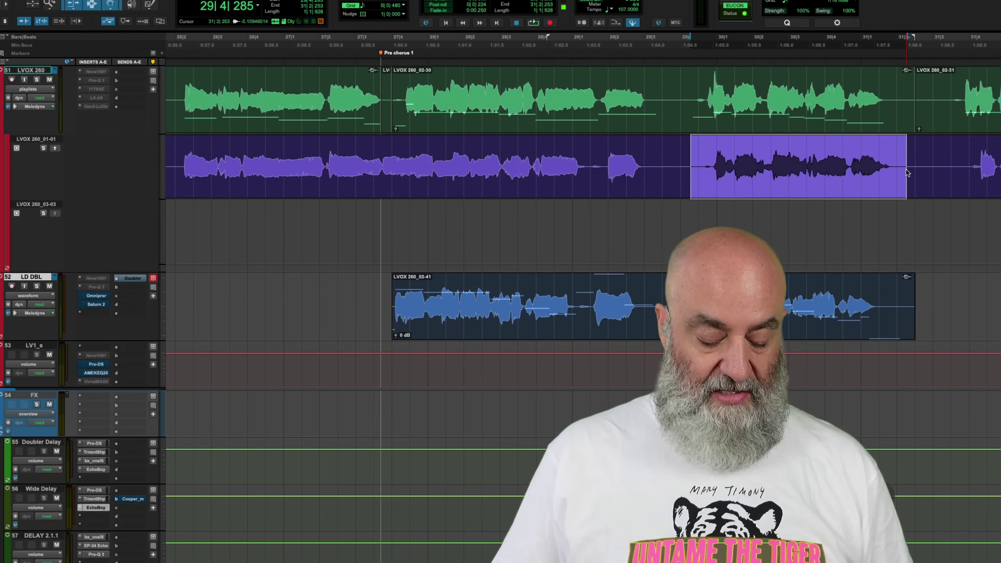
left_click_drag(815, 190, 812, 306)
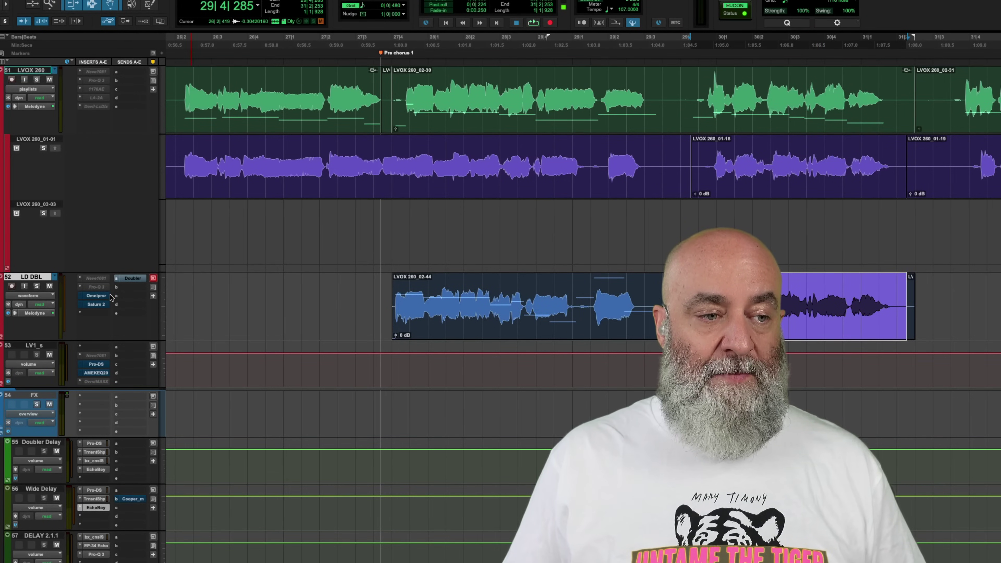
Return the LVOX 260 track to waveform view and delete the leftover sliver at the end of the LD DBL clips
left_click(27, 87)
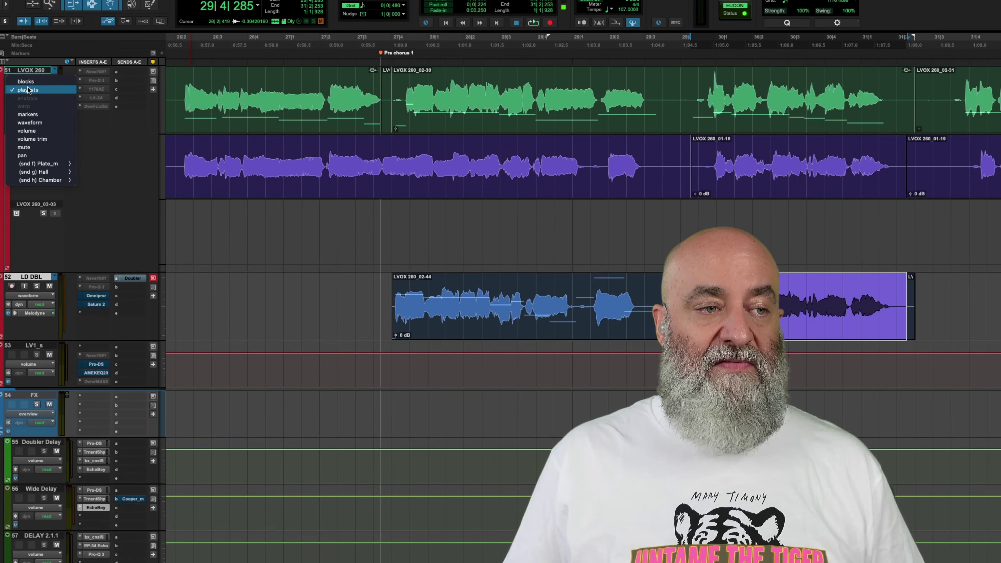
left_click(29, 122)
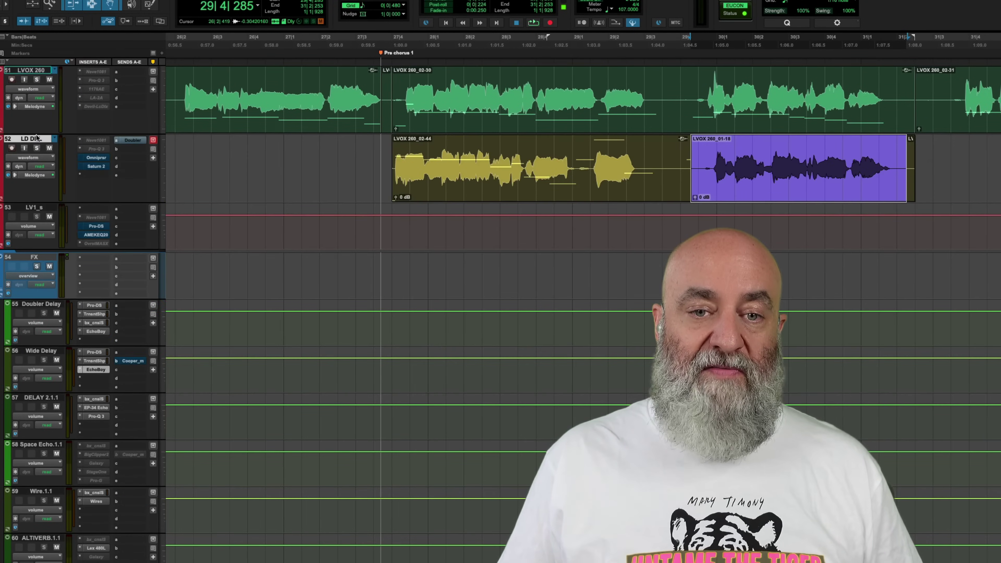
left_click(906, 195)
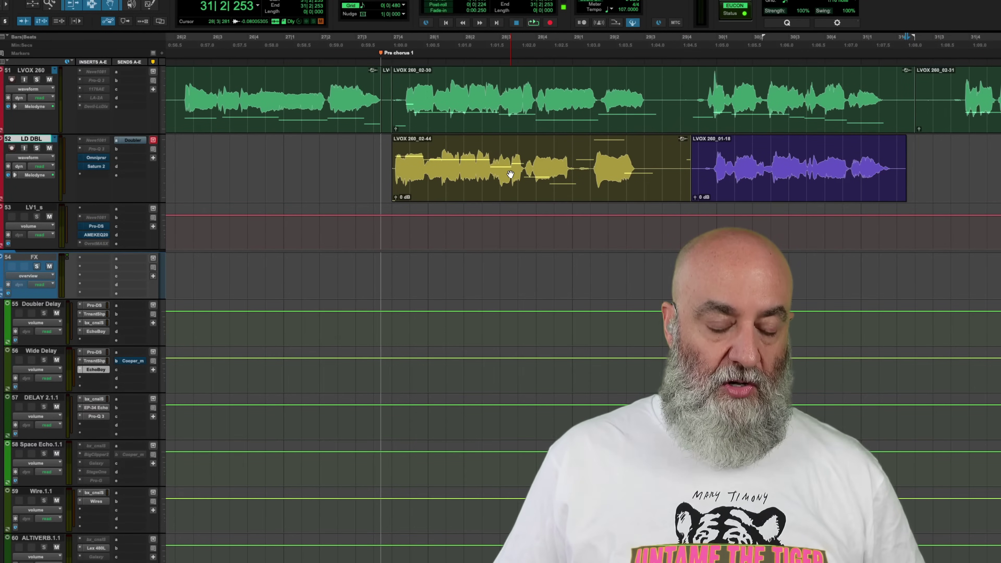
Shift the first LD DBL clip slightly later to about 27|4|244 and the second slightly earlier to about 29|4|465
left_click(471, 187)
left_click_drag(471, 187, 480, 188)
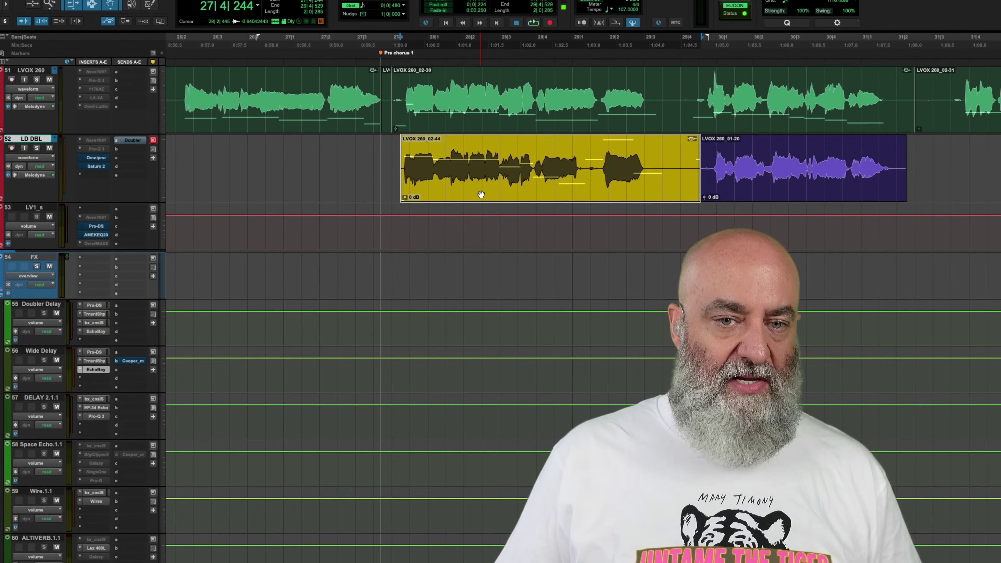
left_click(743, 188)
left_click_drag(742, 189, 739, 189)
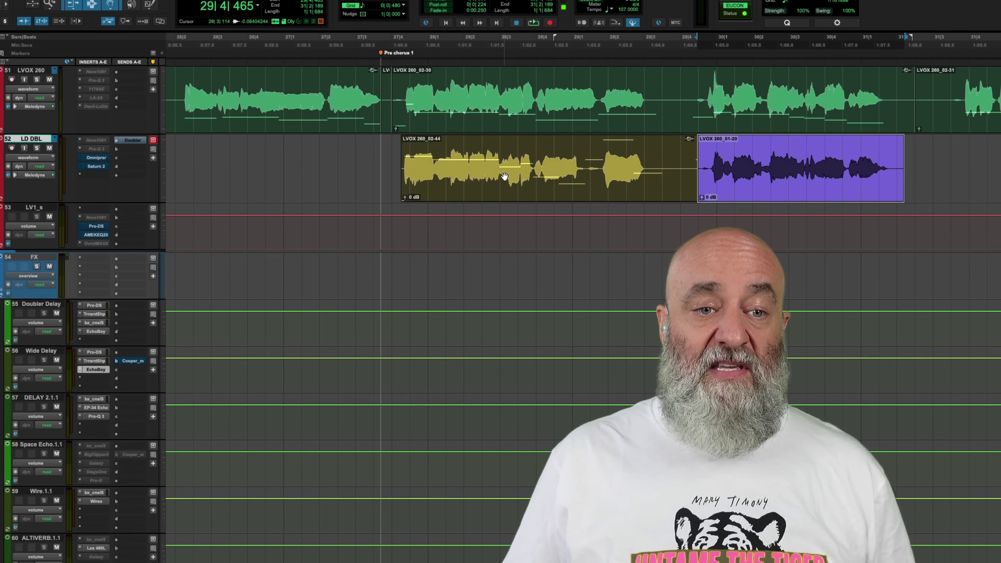
Select both LD DBL clips under Pre chorus 1 and play them back against the lead vocal
left_click(501, 177)
key("space")
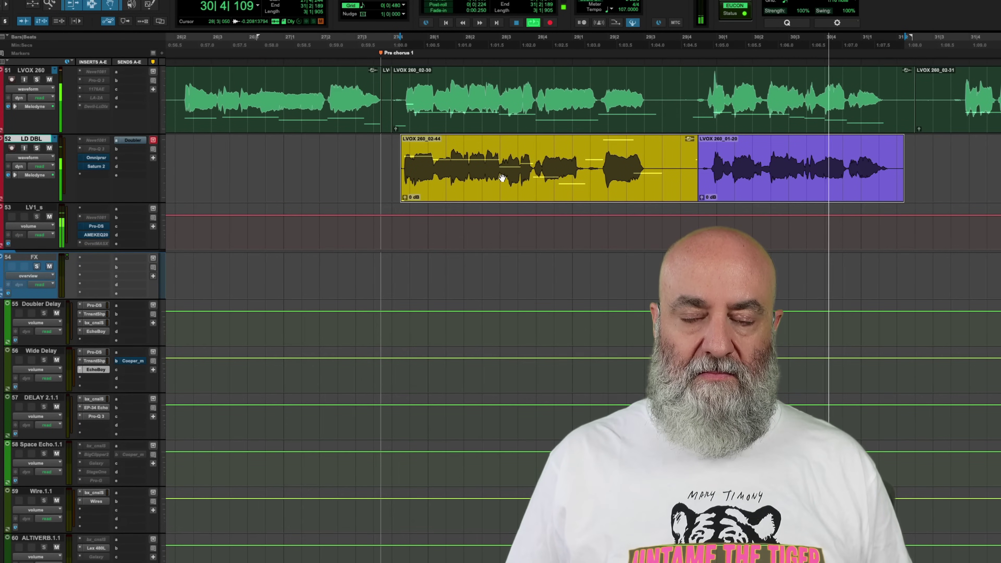
key("space")
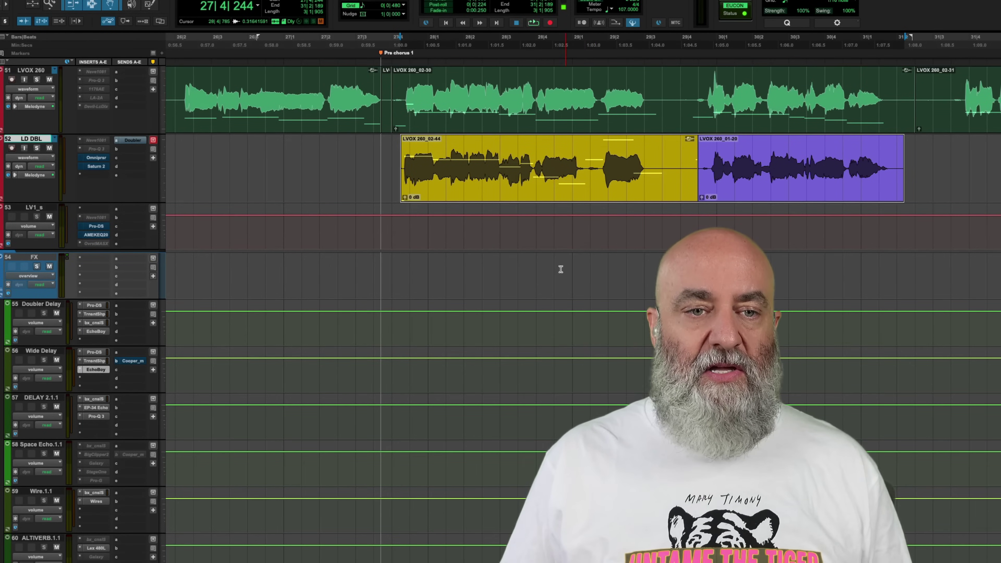
Open the selected LD DBL clips for editing in Melodyne
scroll(516, 183, "down", 2)
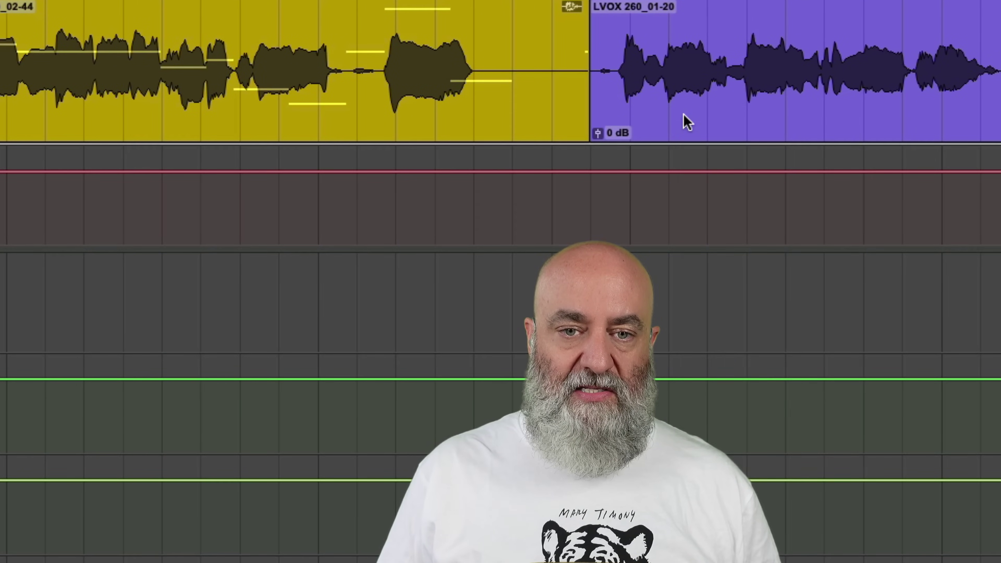
right_click(686, 122)
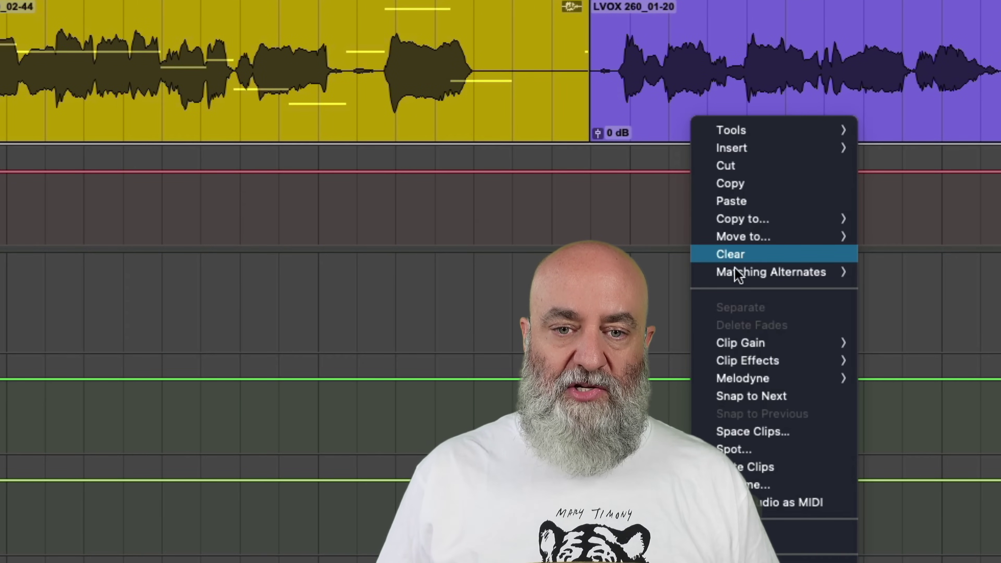
mouse_move(762, 378)
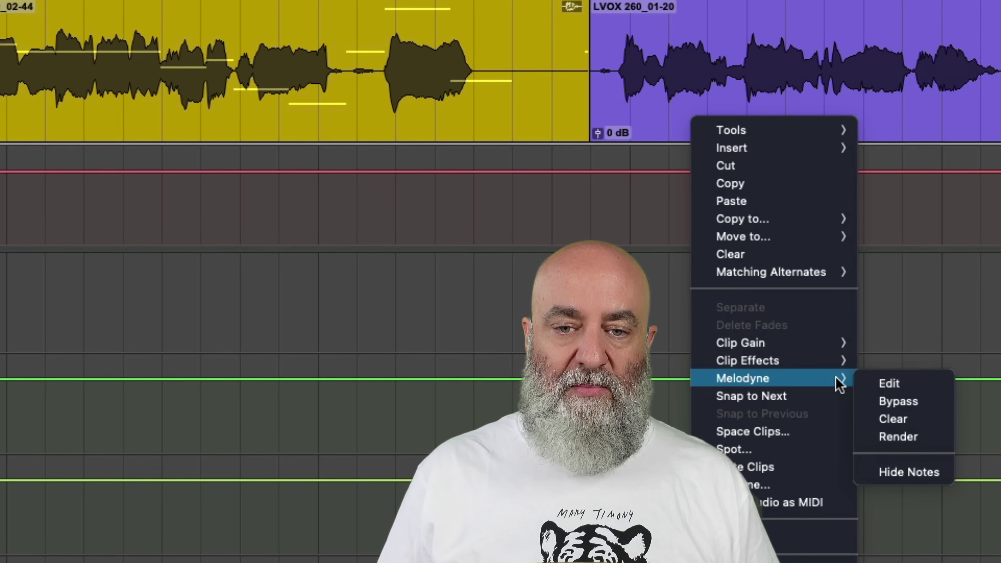
left_click(888, 384)
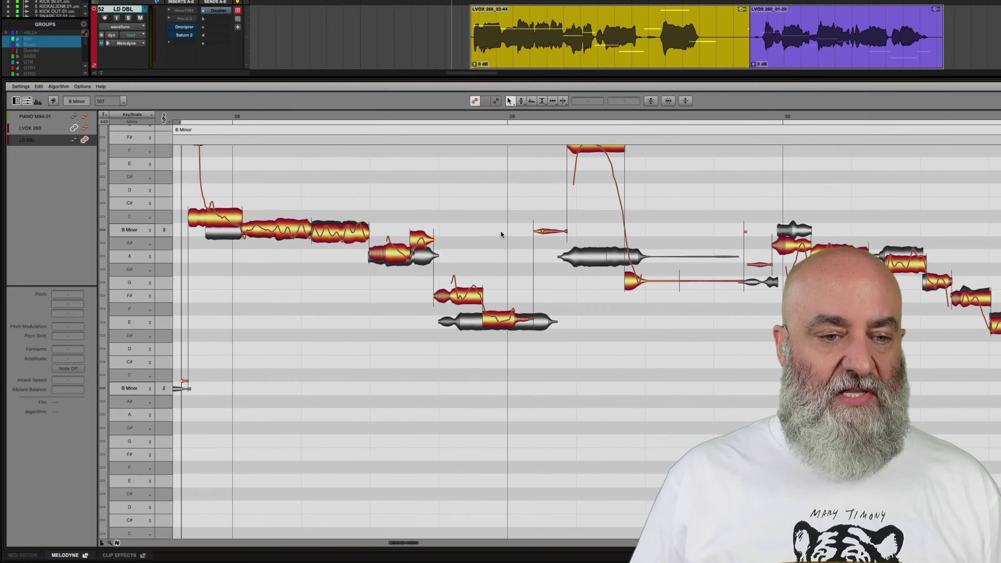
Select the last word of the first LD DBL clip so Melodyne zooms to it, and check the selection-following options
scroll(499, 236, "up", 5)
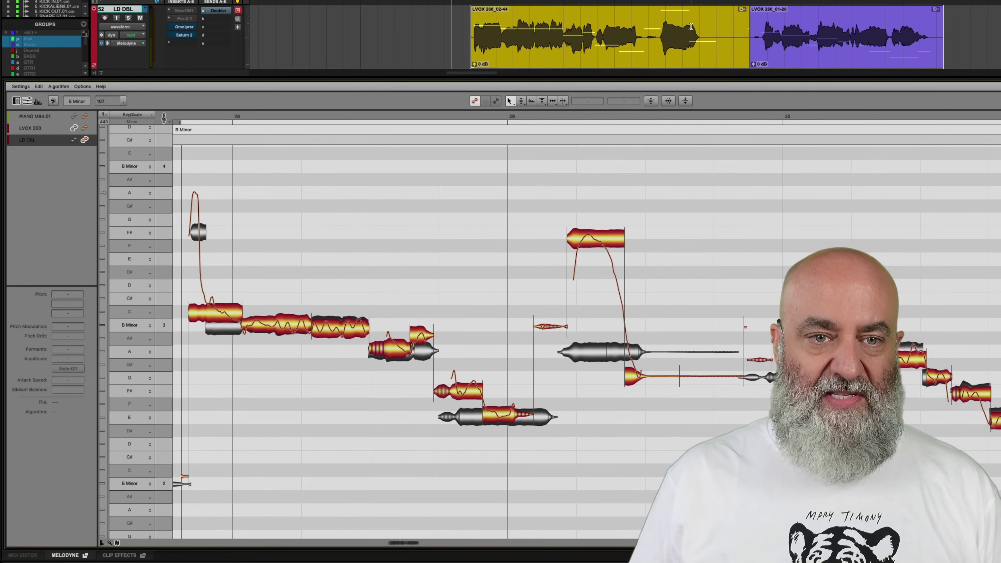
left_click_drag(650, 30, 708, 32)
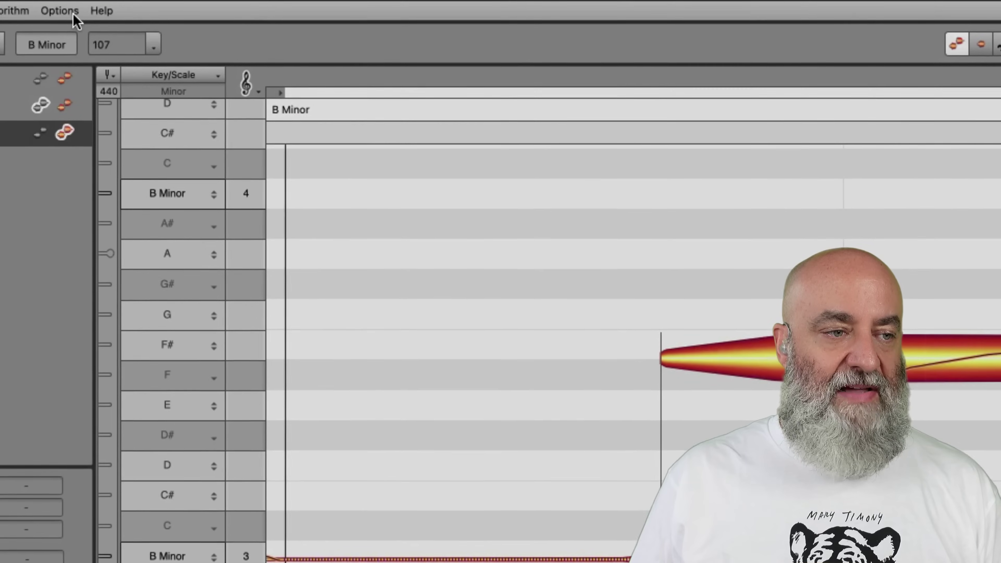
left_click(85, 86)
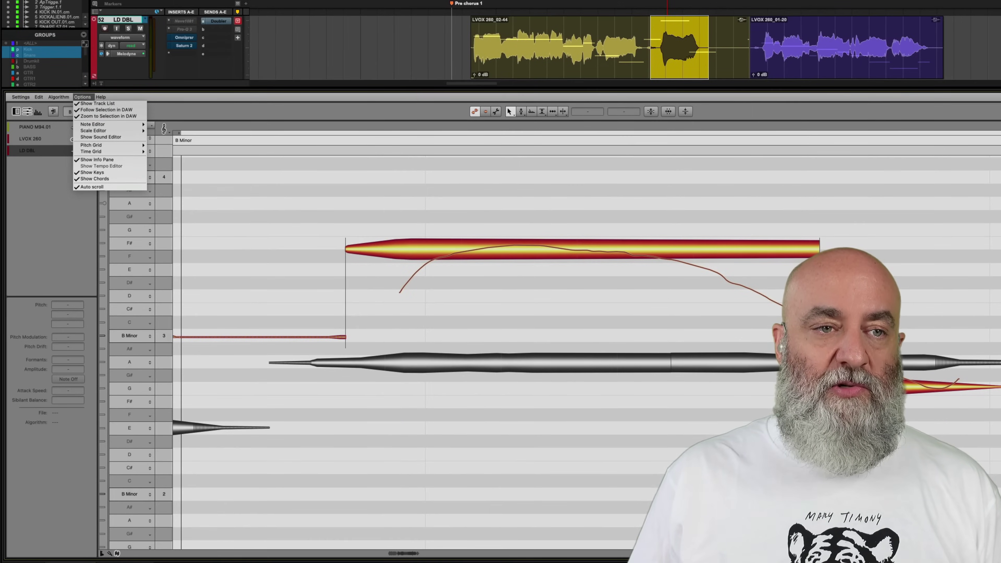
key("Escape")
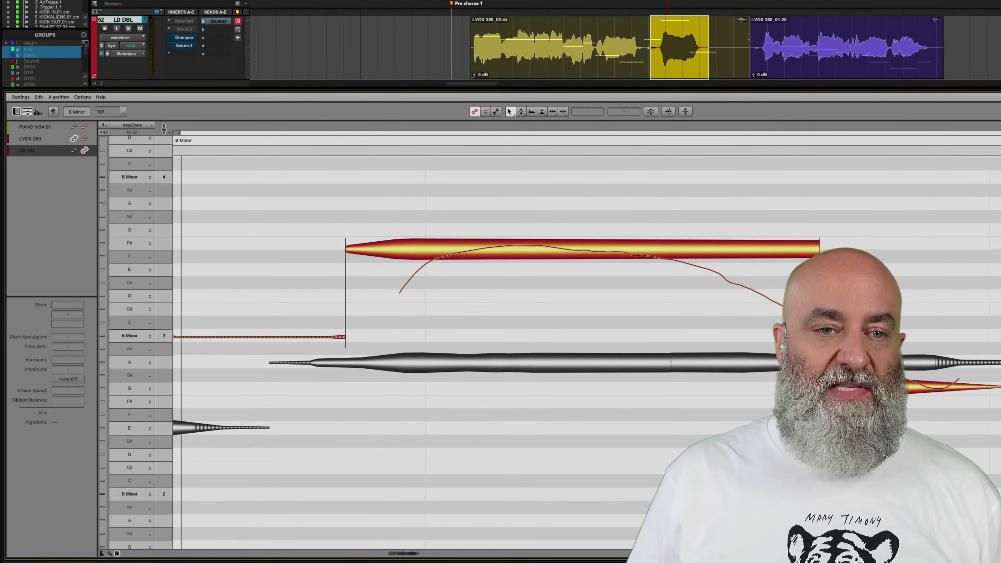
Select both LD DBL clips under Pre chorus 1 so Melodyne shows the notes of the whole phrase
left_click(569, 65)
left_click(801, 63, "shift")
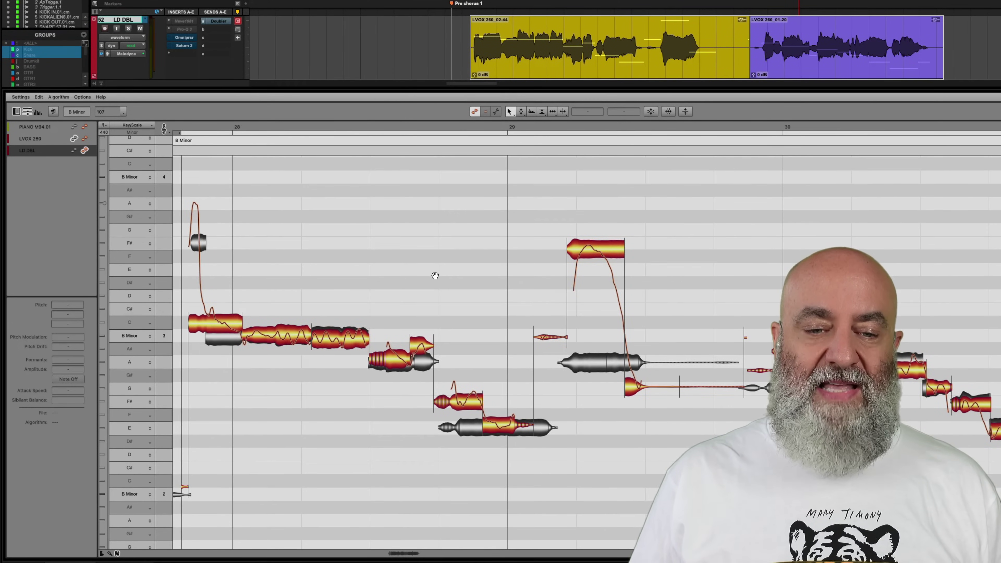
left_click(371, 53)
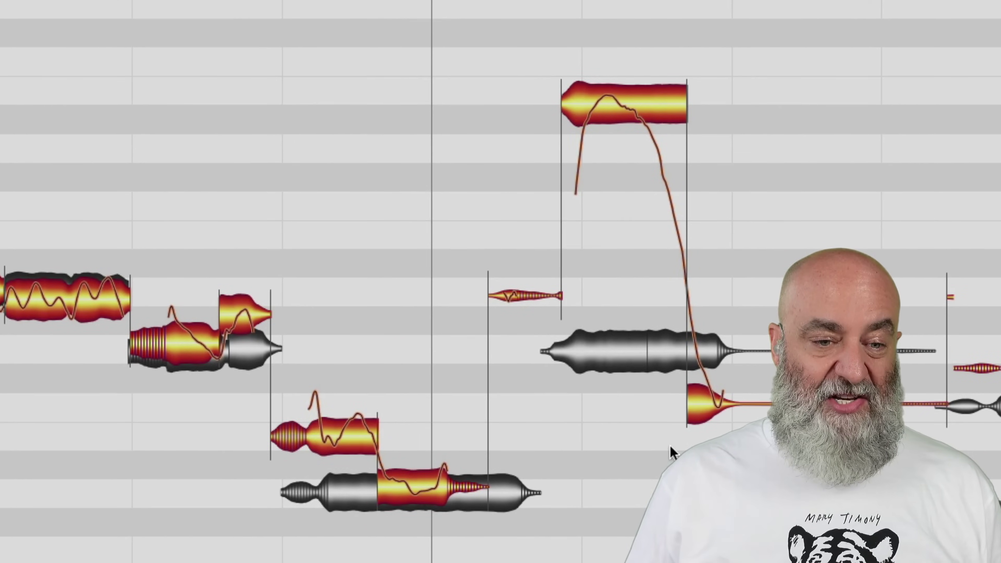
Delete the breath note before the high word after bar 29 and turn off the breath note at the phrase's start
left_click(509, 296)
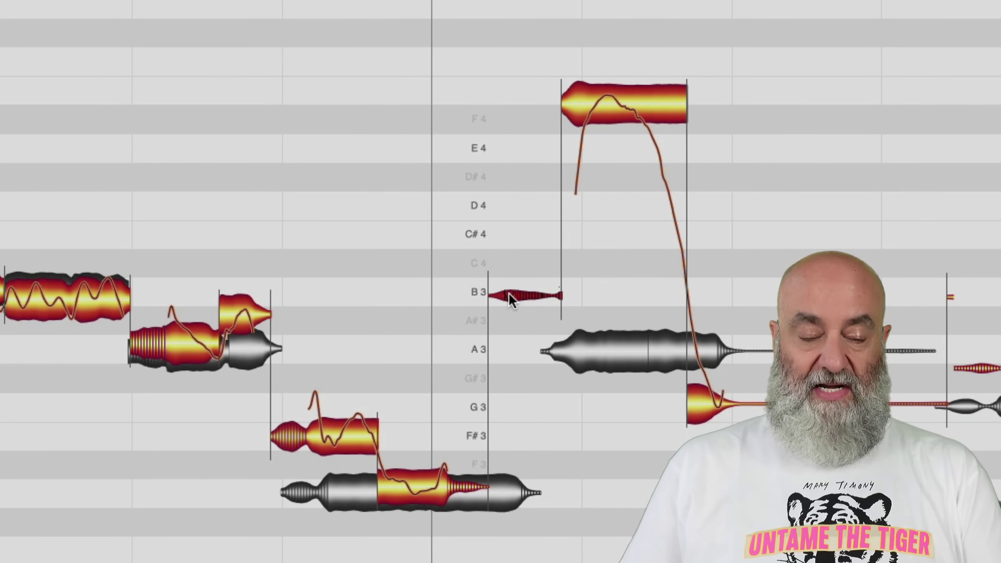
key("Delete")
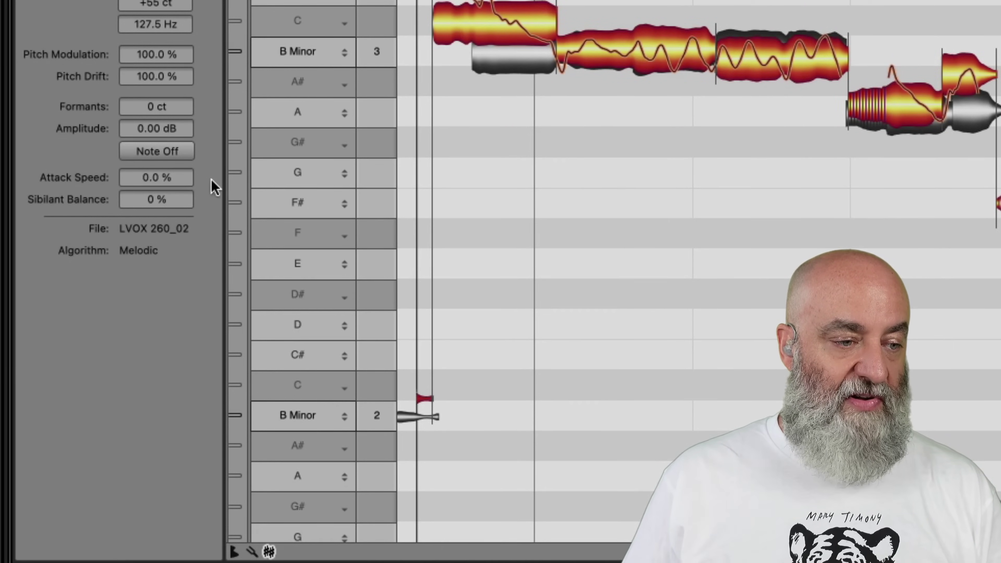
left_click(173, 154)
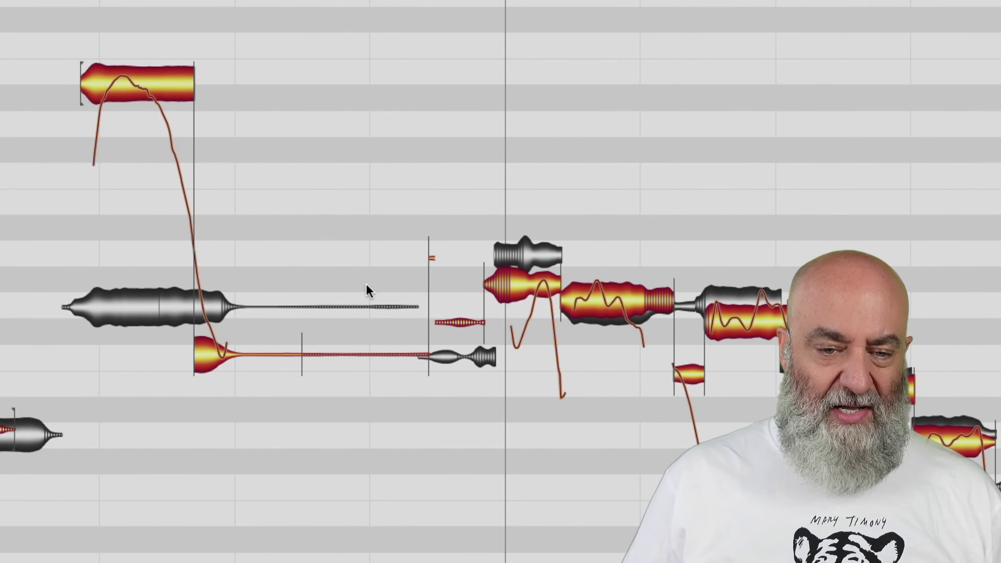
Delete the breath notes just before bar 30 and the thin trailing note after bar 31
left_click_drag(369, 286, 457, 371)
left_click_drag(345, 223, 457, 381)
key("Delete")
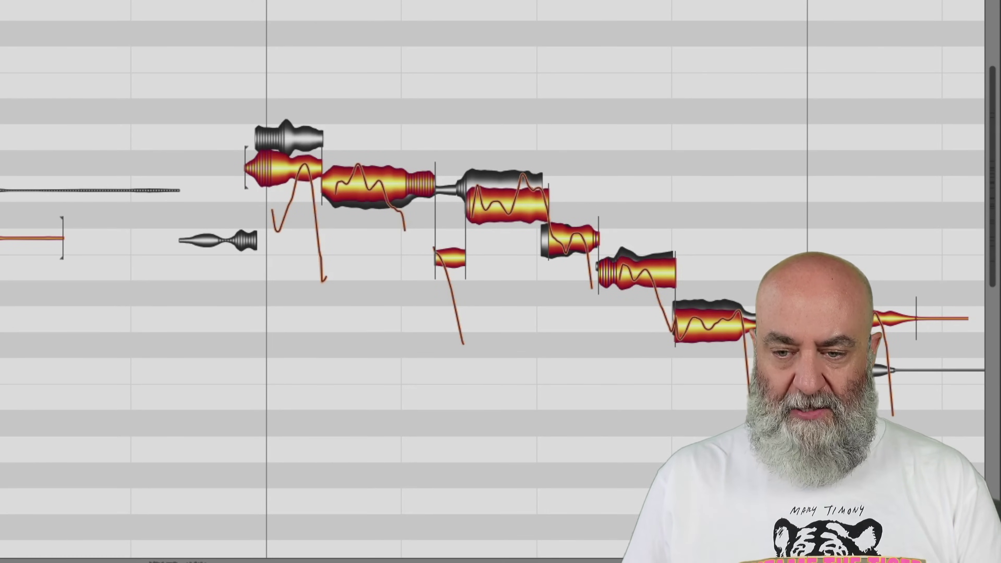
left_click_drag(938, 276, 948, 340)
key("Delete")
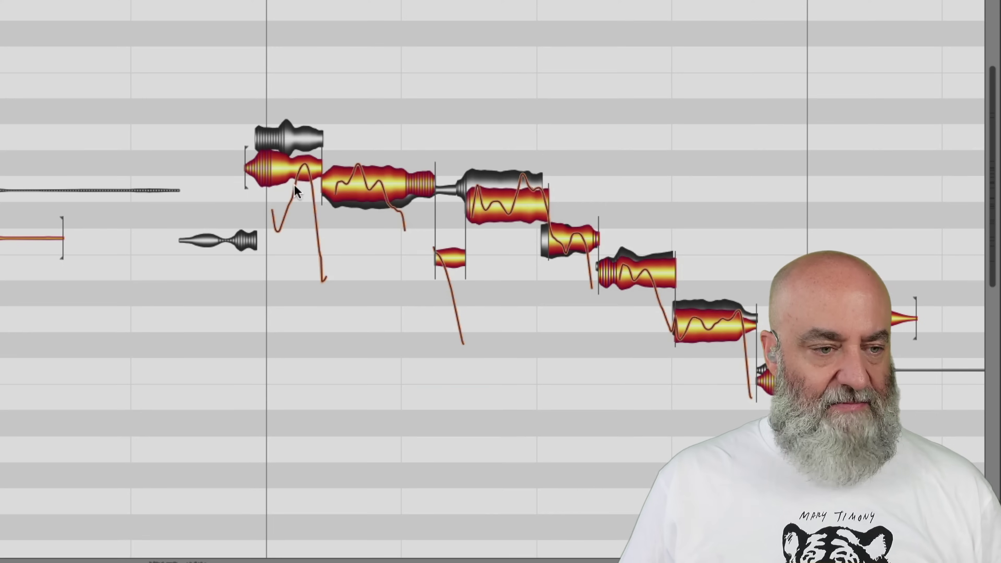
scroll(29, 333, "down", 3)
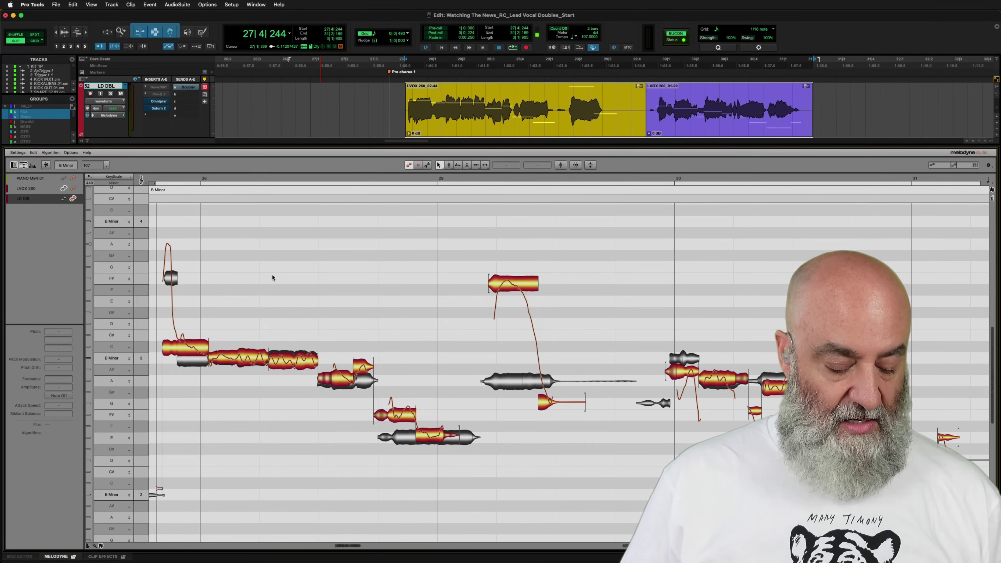
Correct the pitch of all LD DBL notes with Pitch Center and Pitch Drift at 100% and Snap to chord scale on
key("super+a")
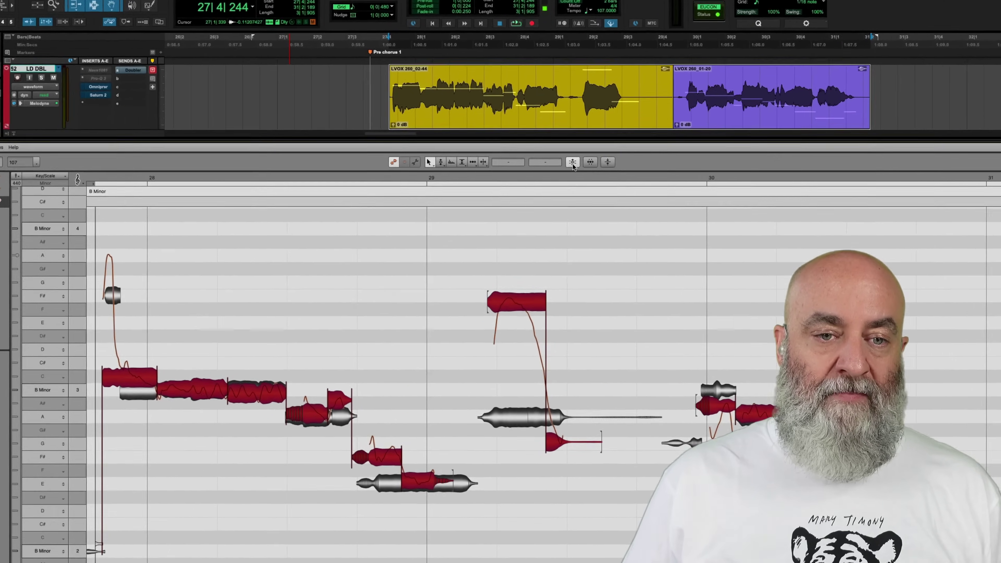
left_click(560, 165)
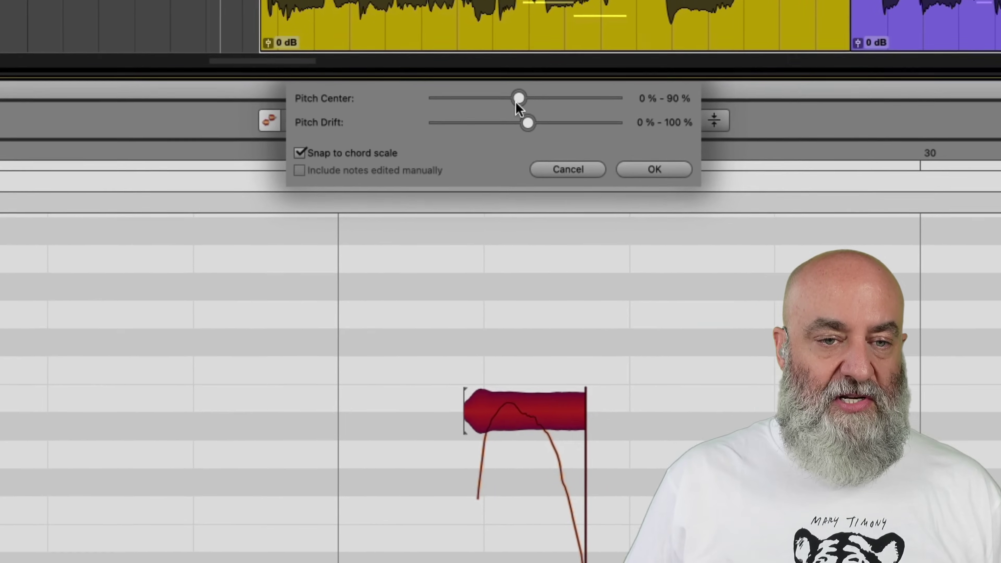
left_click_drag(536, 115, 563, 115)
left_click_drag(437, 26, 540, 23)
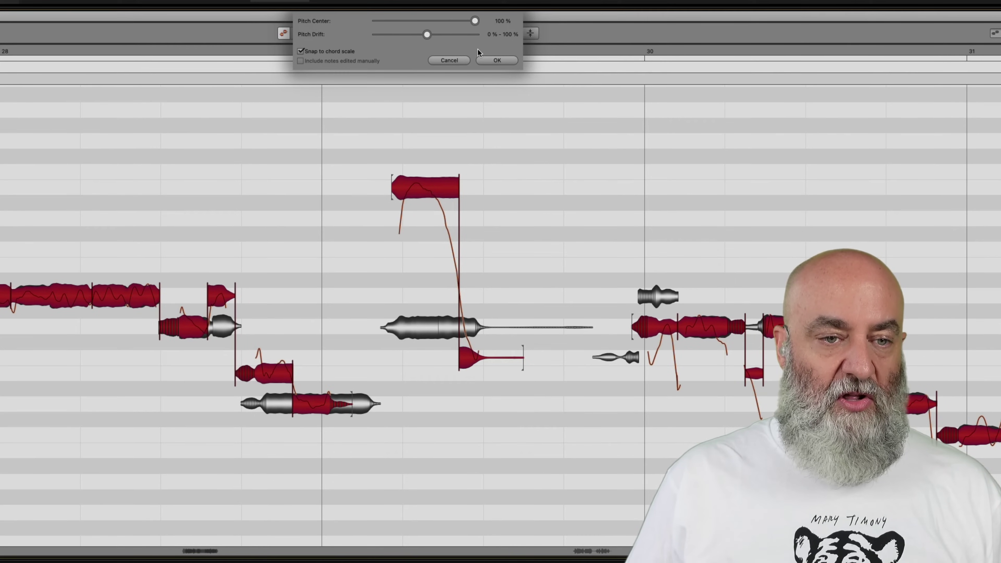
left_click_drag(426, 34, 451, 36)
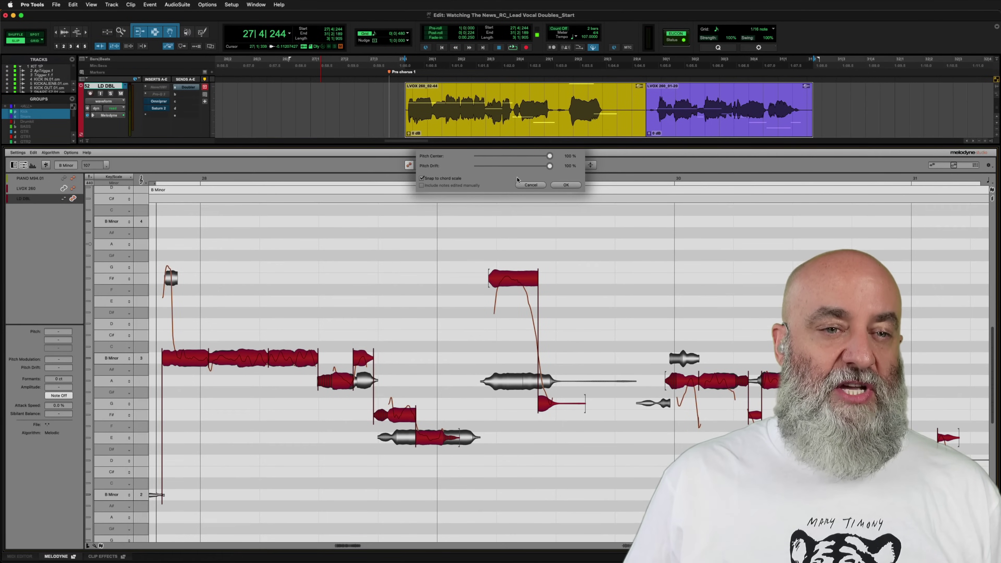
scroll(537, 141, "up", 1)
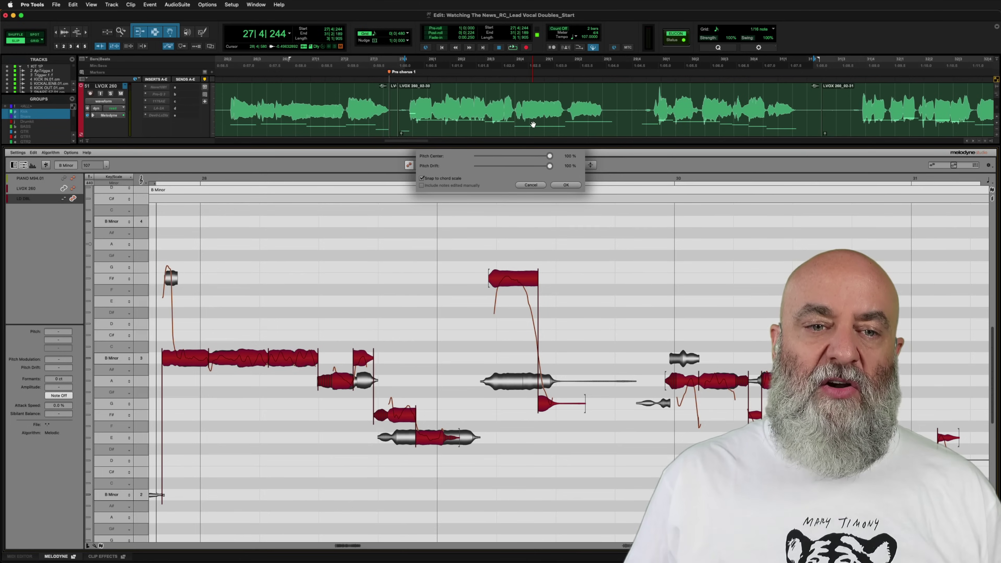
scroll(533, 125, "down", 1)
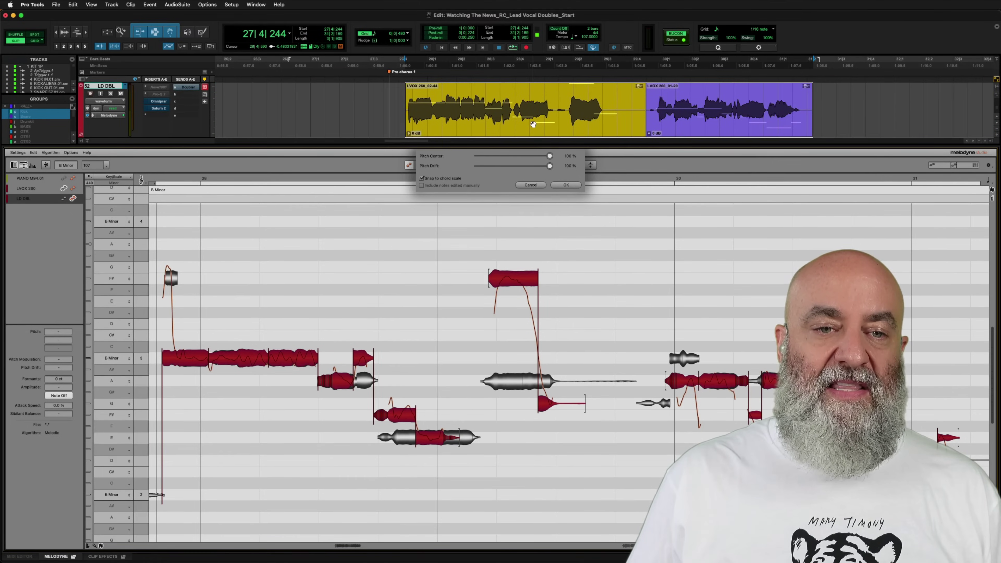
left_click(565, 185)
With the Pitch tool, lower the short B3 note before bar 29 to A3 and the following F#3 note to E3
right_click(266, 313)
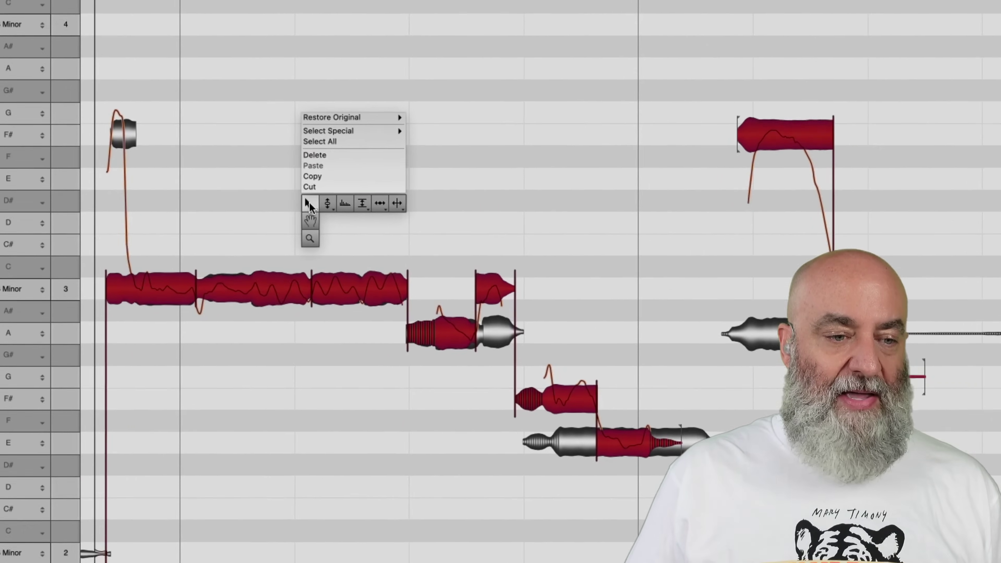
left_click(328, 203)
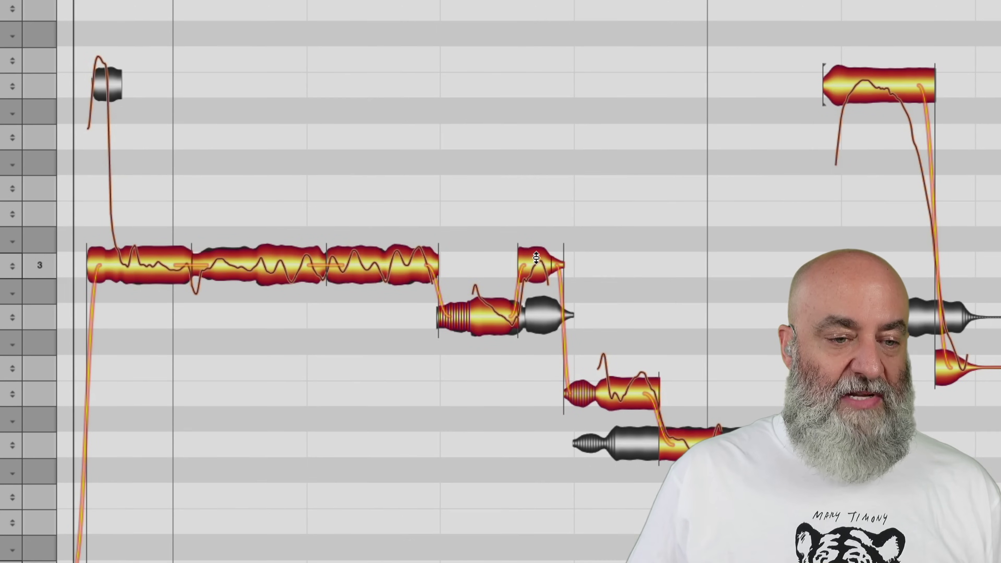
left_click_drag(535, 258, 536, 309)
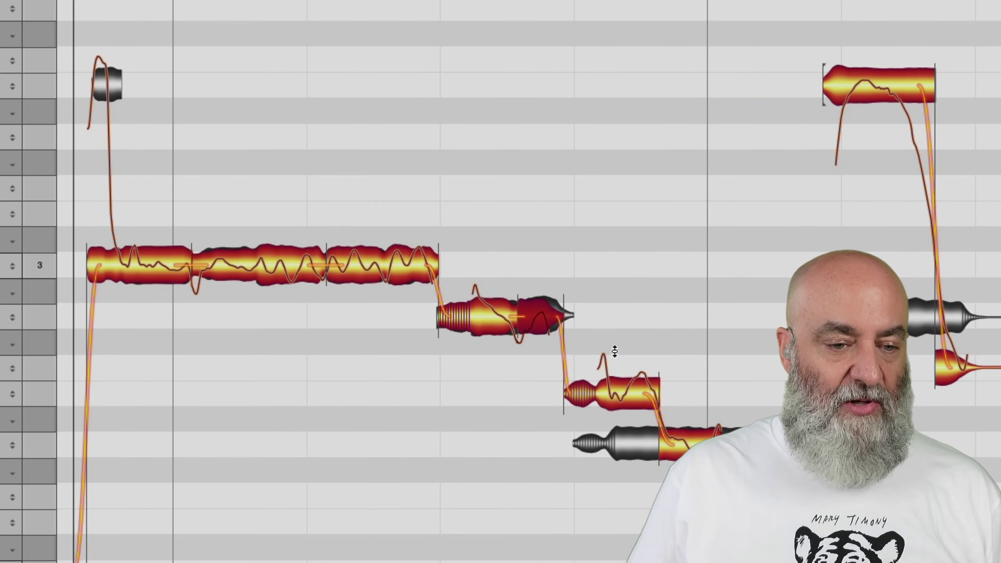
left_click_drag(617, 406, 617, 458)
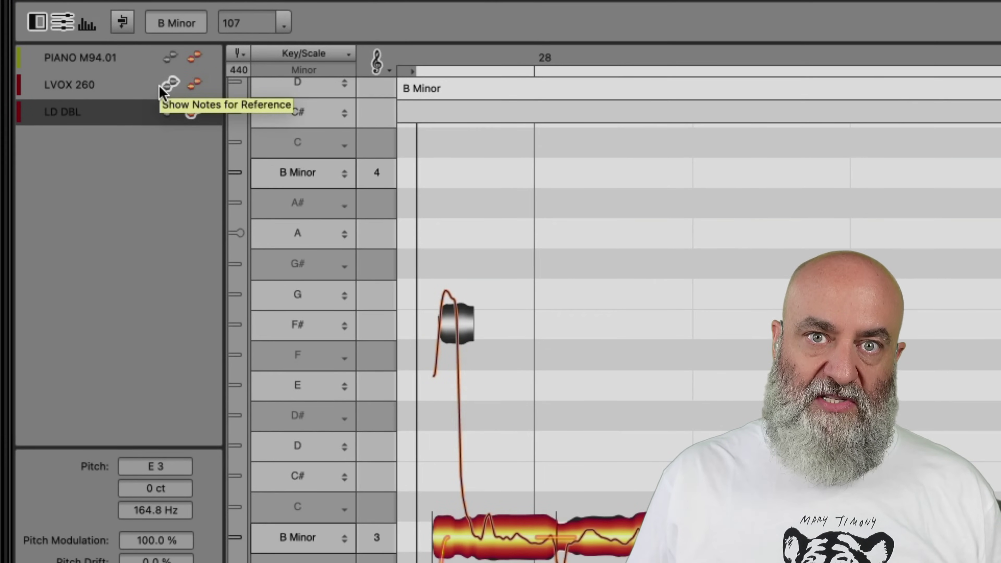
left_click(168, 87)
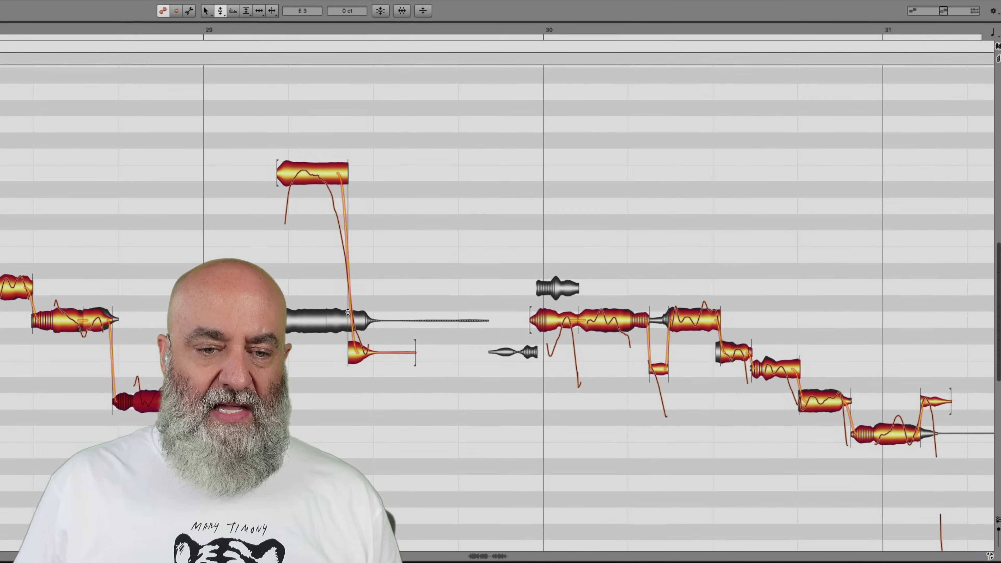
Match the reference pitches: high word's tail to A3, first note at bar 30 to B3, short F#3 note to A3, final note to D3
left_click(356, 353)
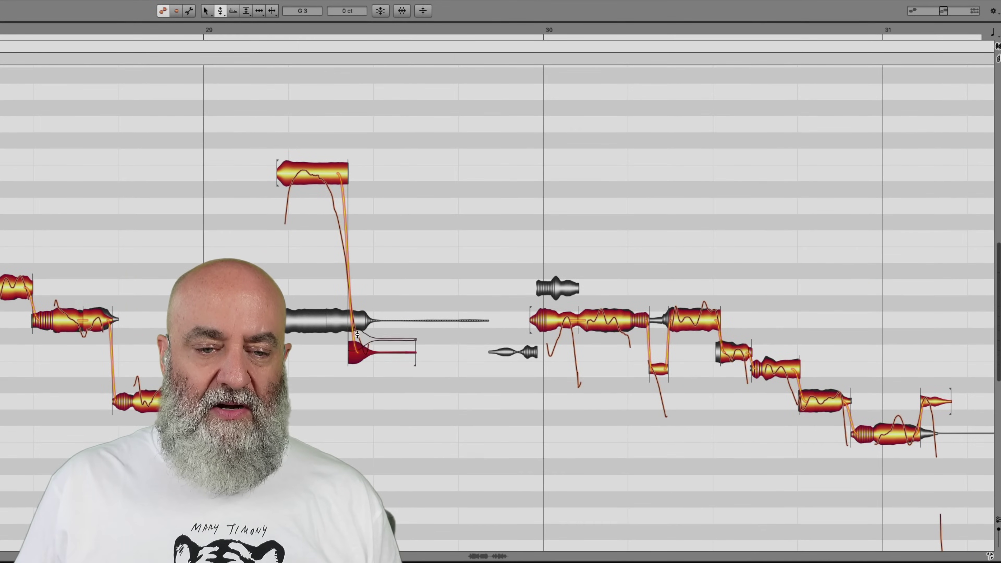
left_click_drag(356, 353, 357, 321)
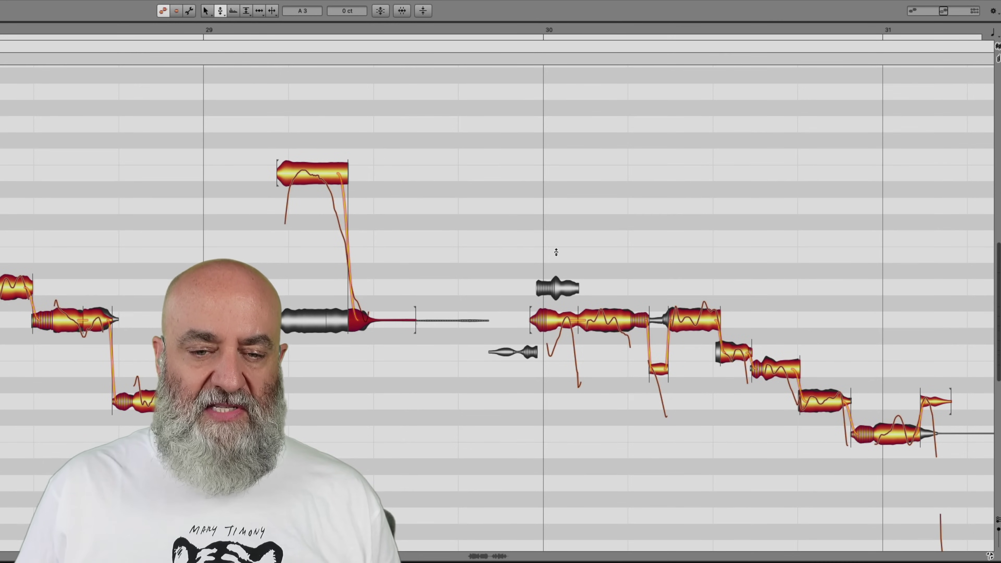
left_click_drag(557, 325, 558, 289)
left_click_drag(658, 366, 659, 321)
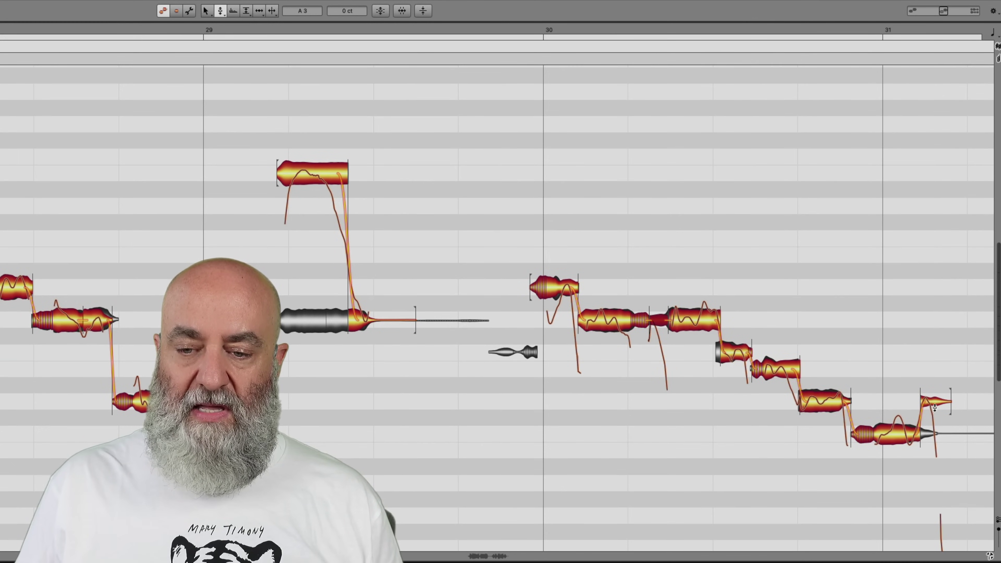
left_click_drag(935, 408, 934, 440)
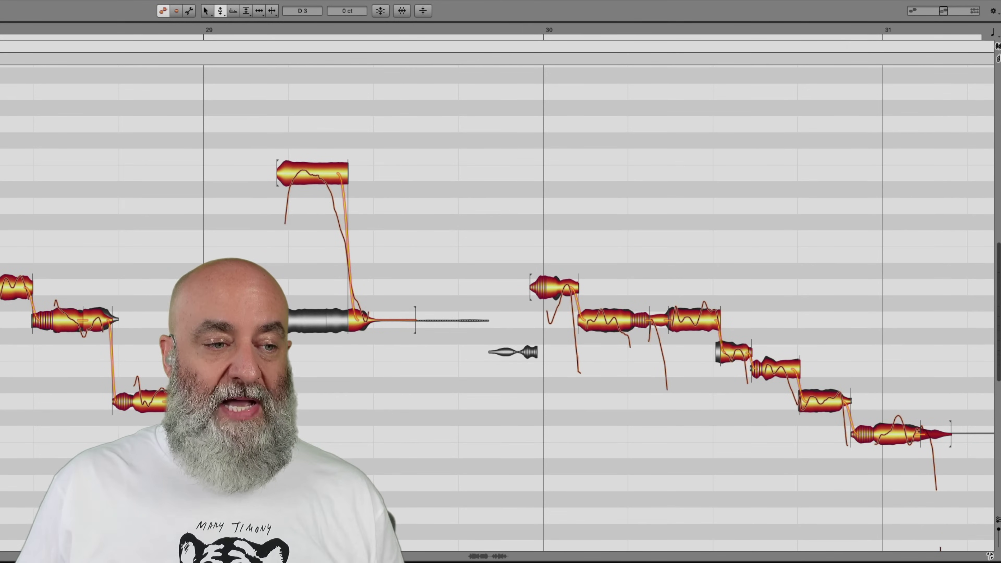
Reduce the sibilant balance of all LD DBL notes to -100% with the Sibilant Balance Tool
key("Escape")
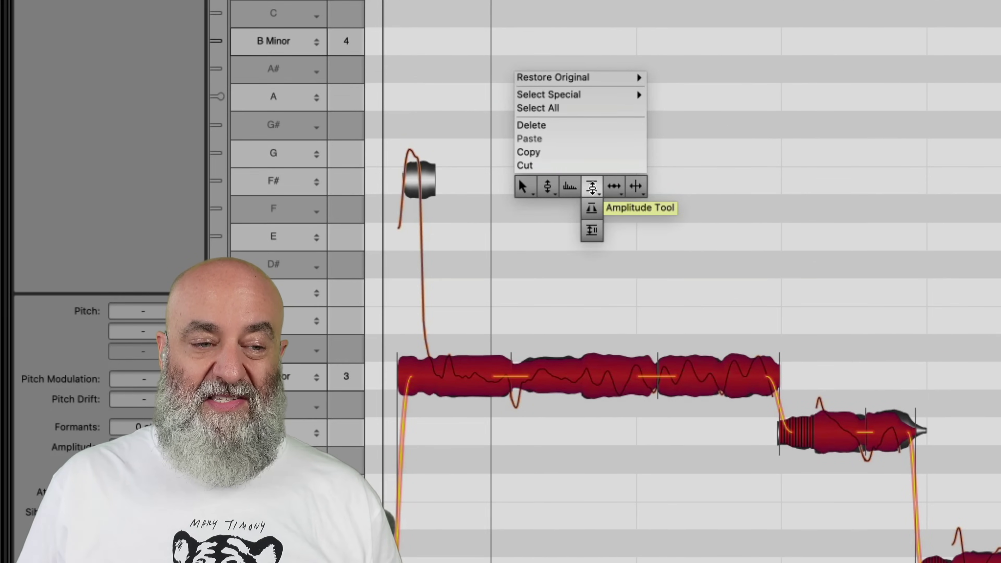
left_click_drag(591, 186, 591, 220)
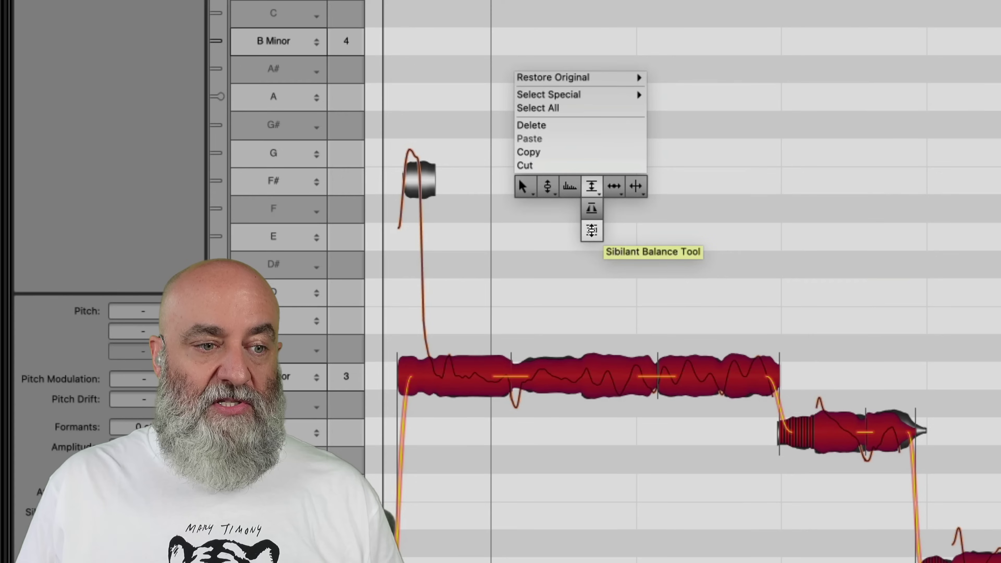
left_click(591, 228)
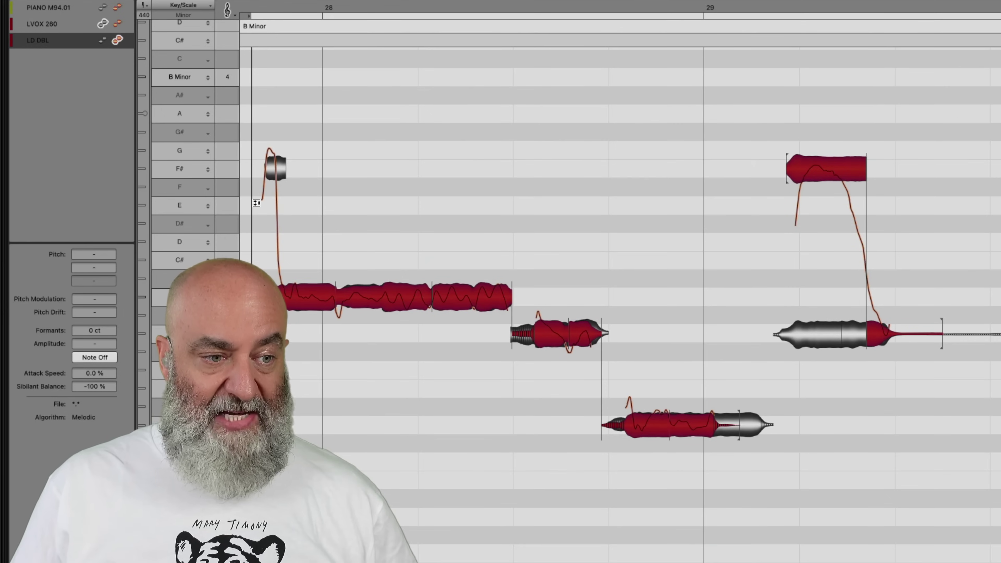
With the timing tool, move the start of the first LD DBL note slightly later to line up with the LVOX 260 reference
left_click_drag(272, 200, 487, 192)
right_click(488, 192)
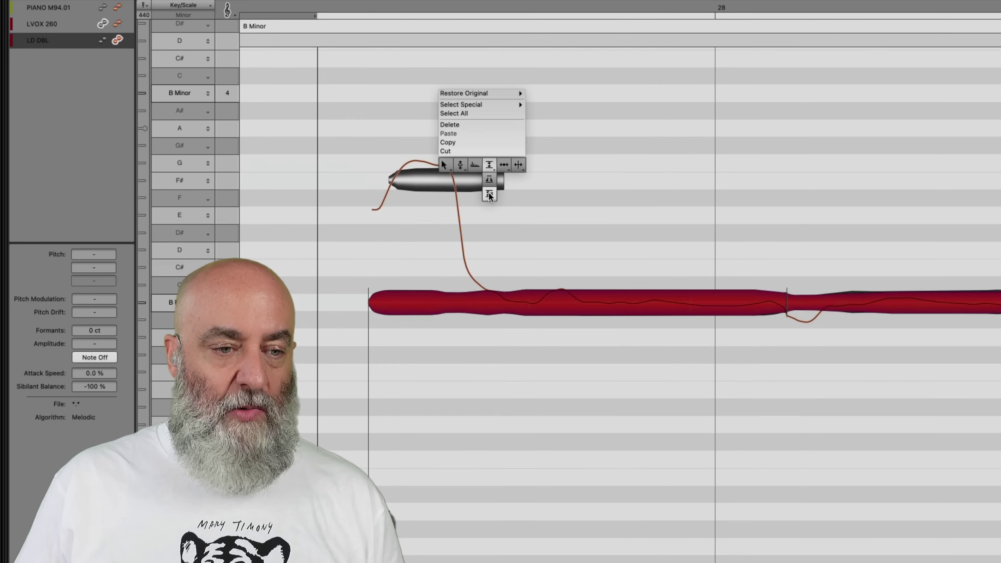
left_click(504, 163)
left_click_drag(507, 185, 507, 262)
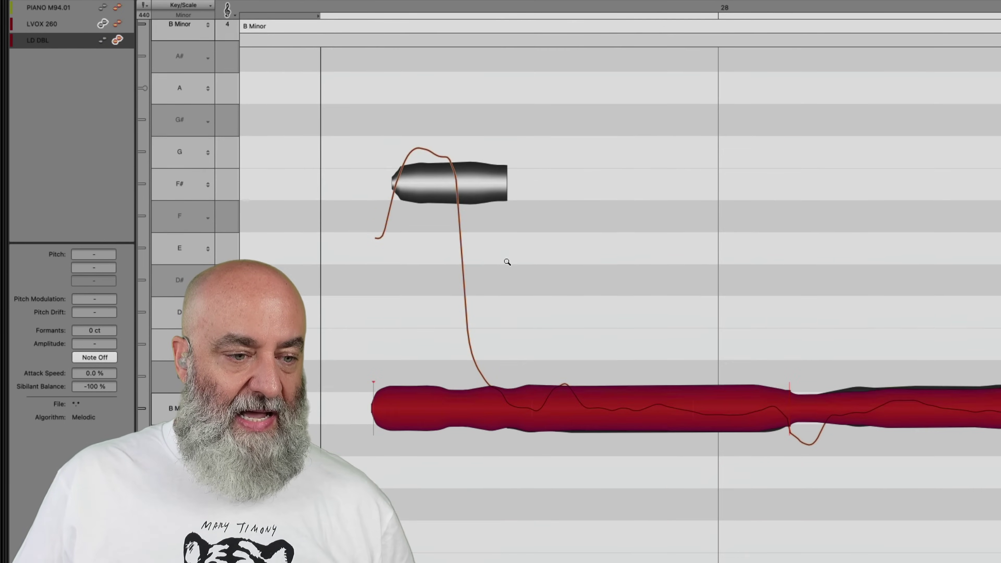
left_click(368, 412)
left_click_drag(375, 404, 386, 401)
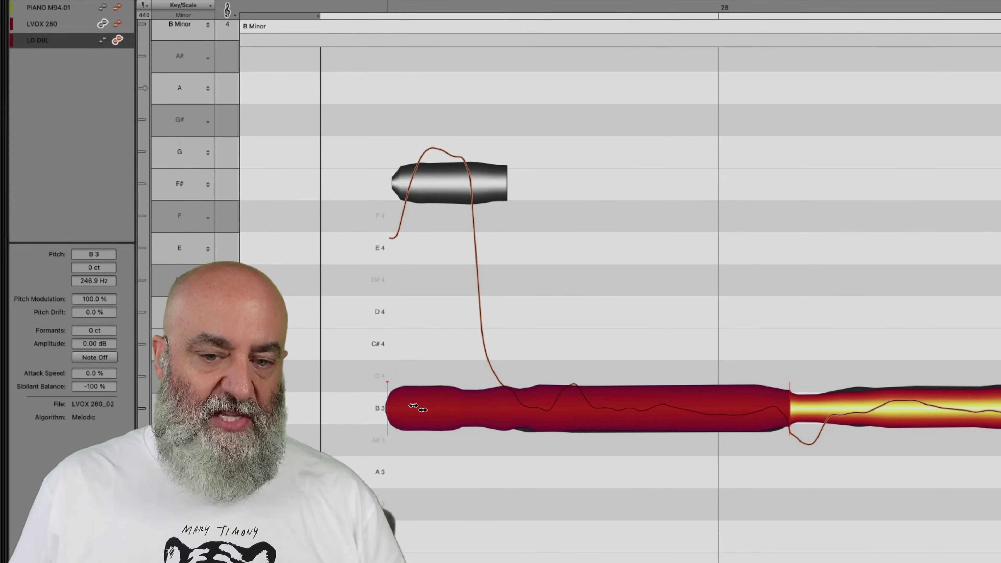
Spread overlapping notes apart so the double and the reference vocal display separately
scroll(706, 400, "right", 5)
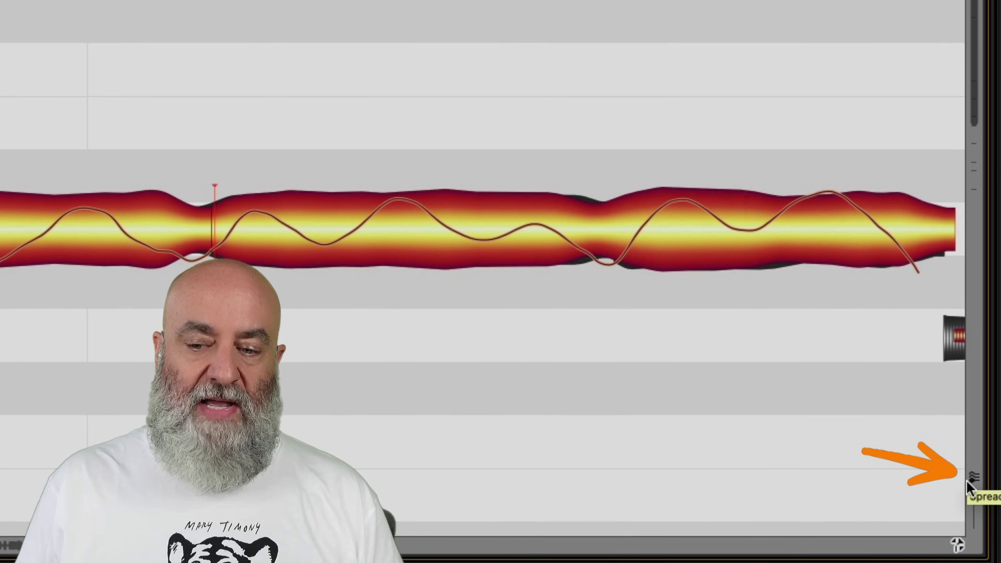
left_click(972, 477)
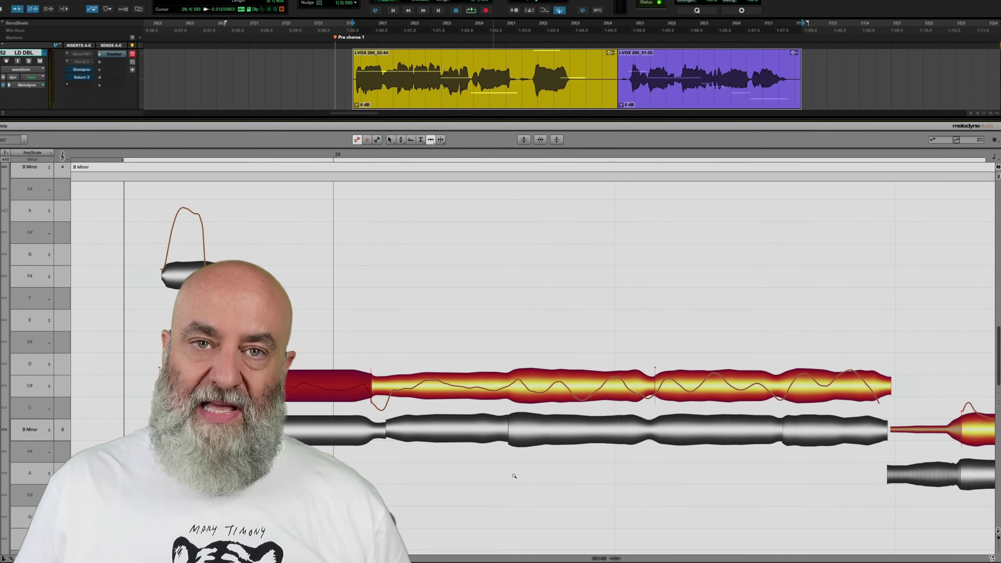
Line up the end of the sustained note in bar 28 and the edges of the word after it with the reference vocal
scroll(513, 490, "right", 10)
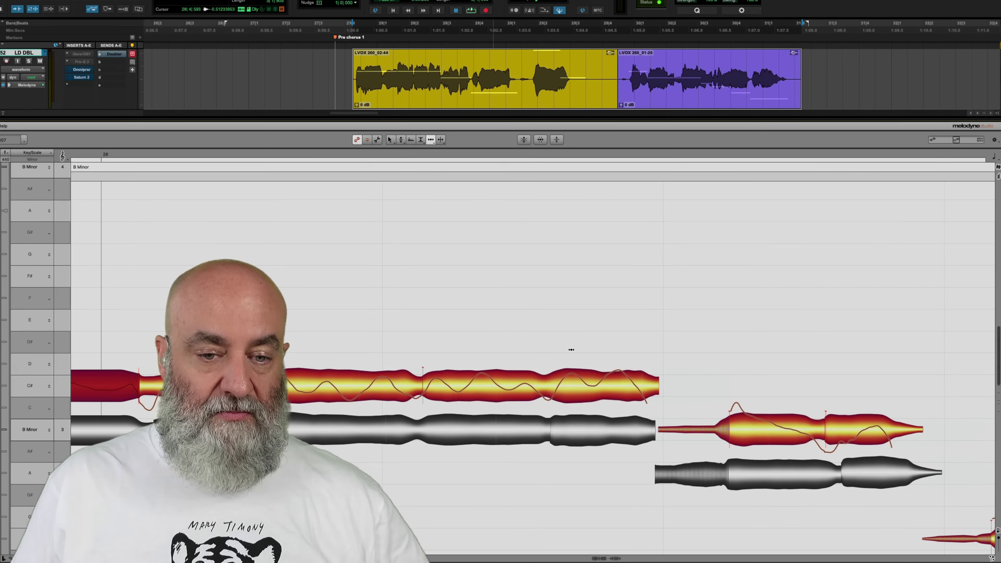
key("alt+Left")
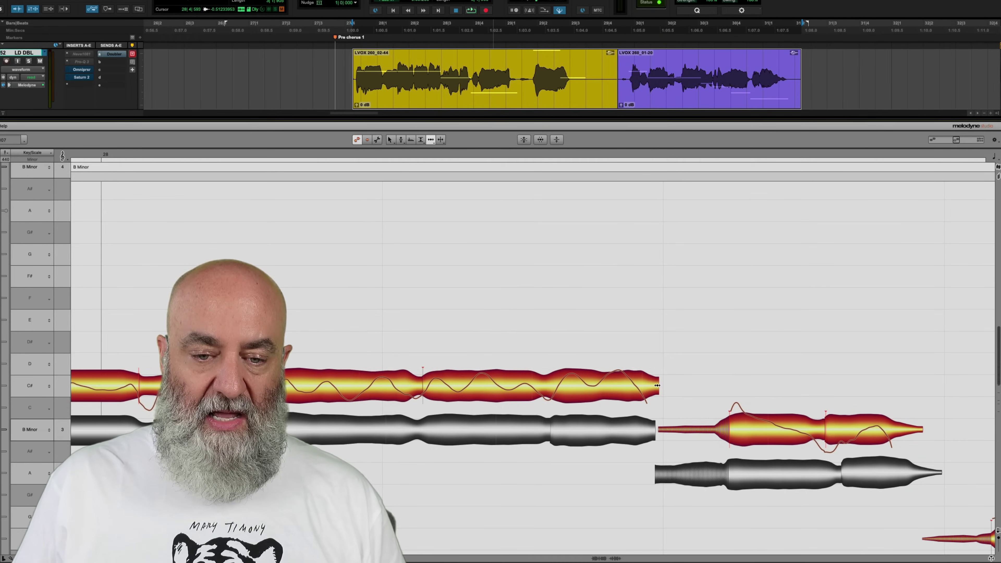
left_click_drag(655, 391, 652, 400)
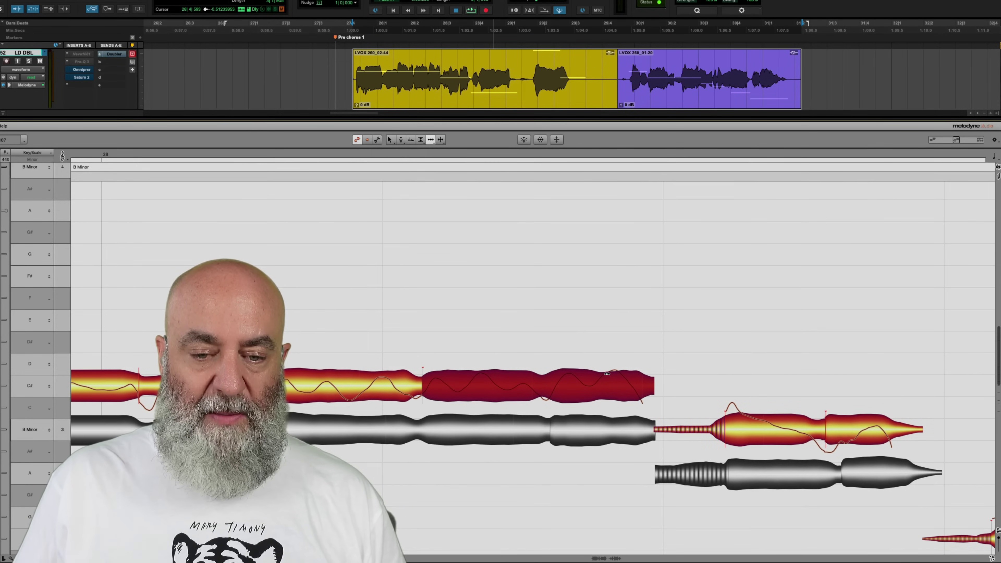
left_click(724, 433)
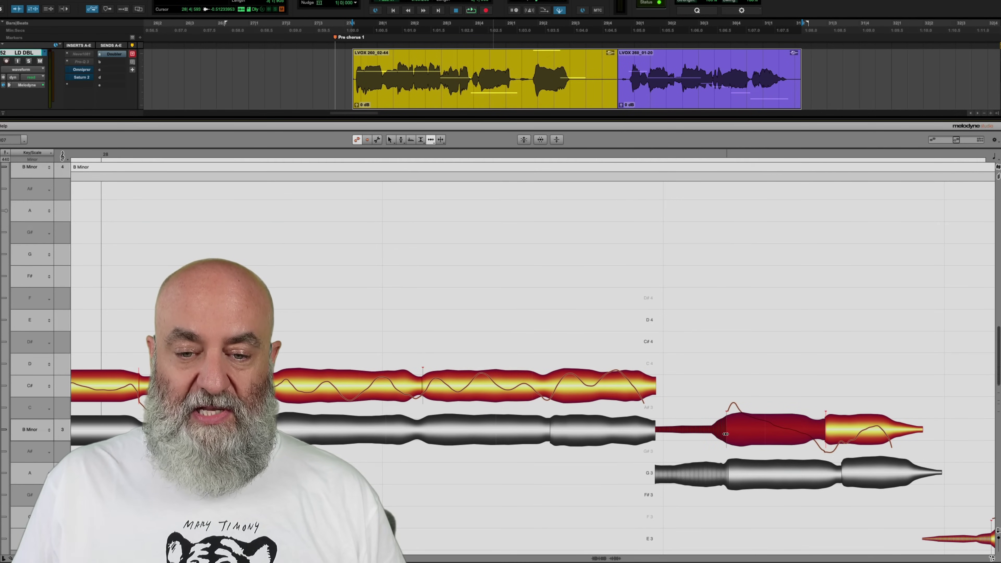
scroll(761, 462, "right", 1)
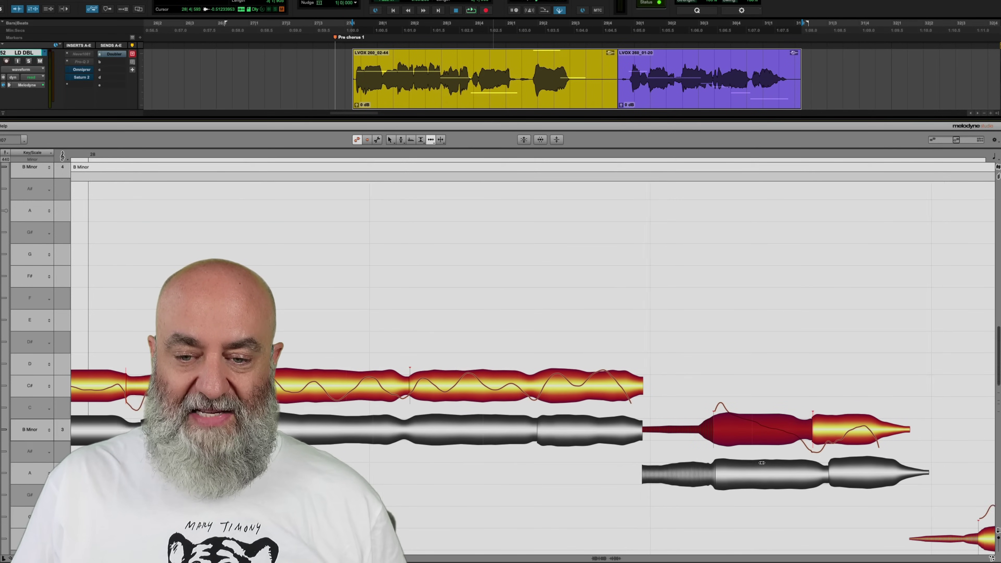
left_click(756, 431, "shift")
left_click_drag(759, 431, 778, 435)
Try to line up the low word before bar 29 with the reference by moving its onset later with the Time Tool
scroll(778, 437, "right", 5)
scroll(779, 440, "down", 7)
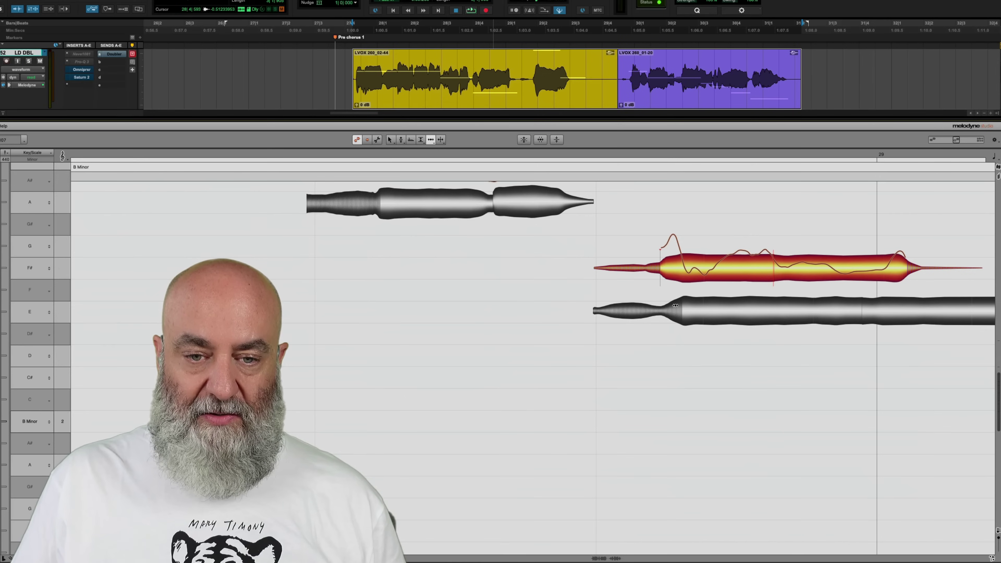
scroll(670, 315, "up", 3)
left_click(660, 340)
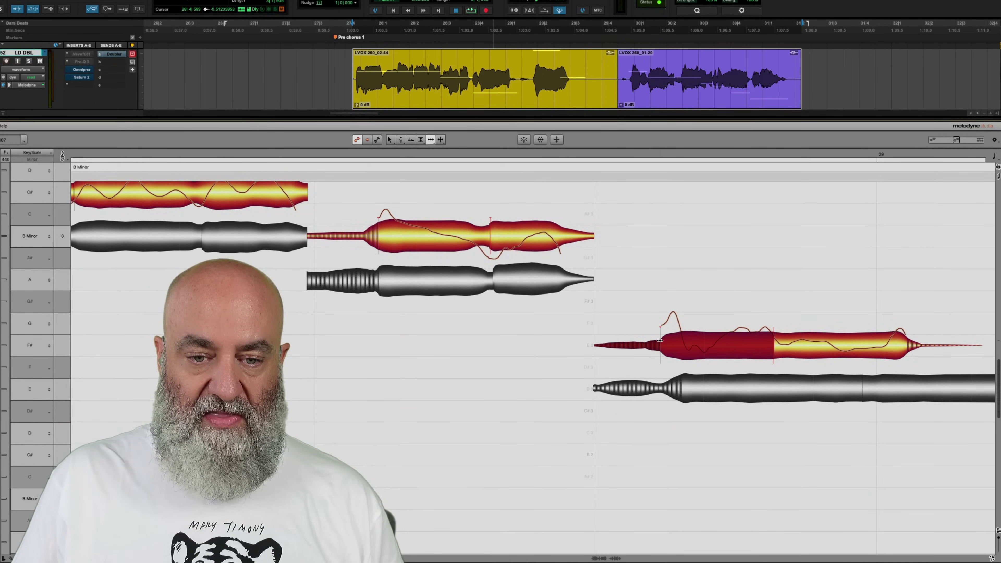
left_click_drag(660, 340, 669, 340)
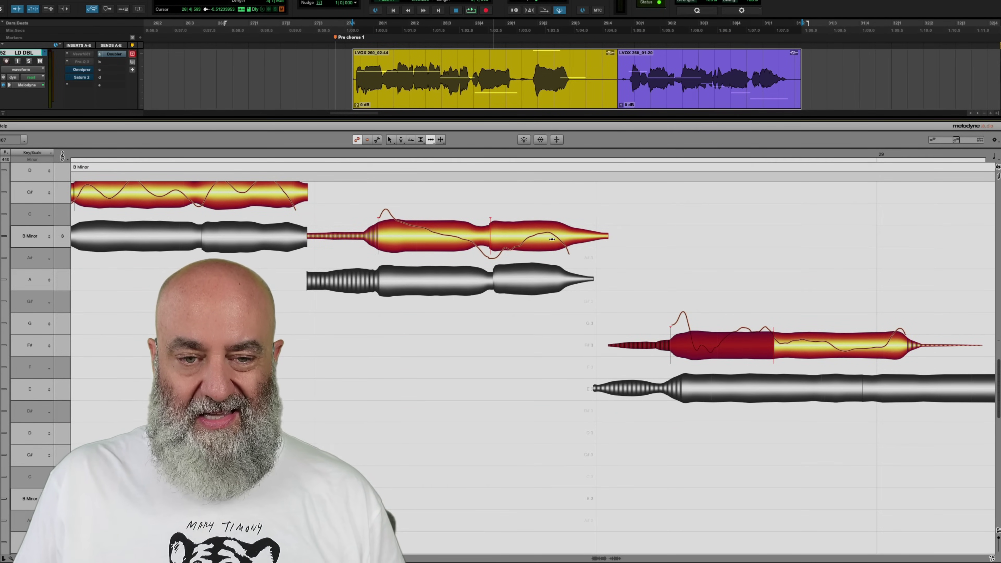
key("ctrl+z")
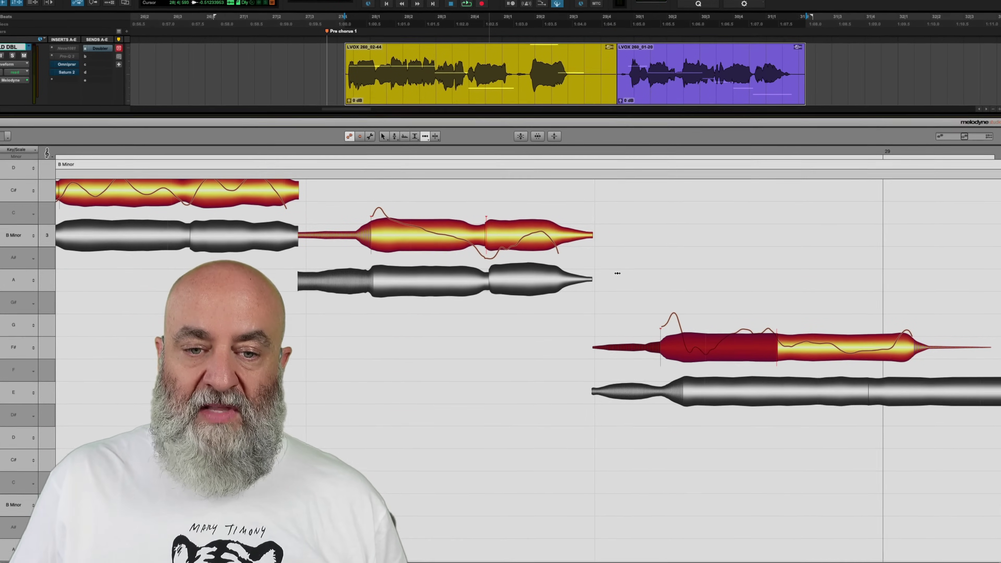
With the Time Handle Tool, stretch the low word's opening consonant so its vowel onset meets the reference, keeping the note's start in place
right_click(573, 223)
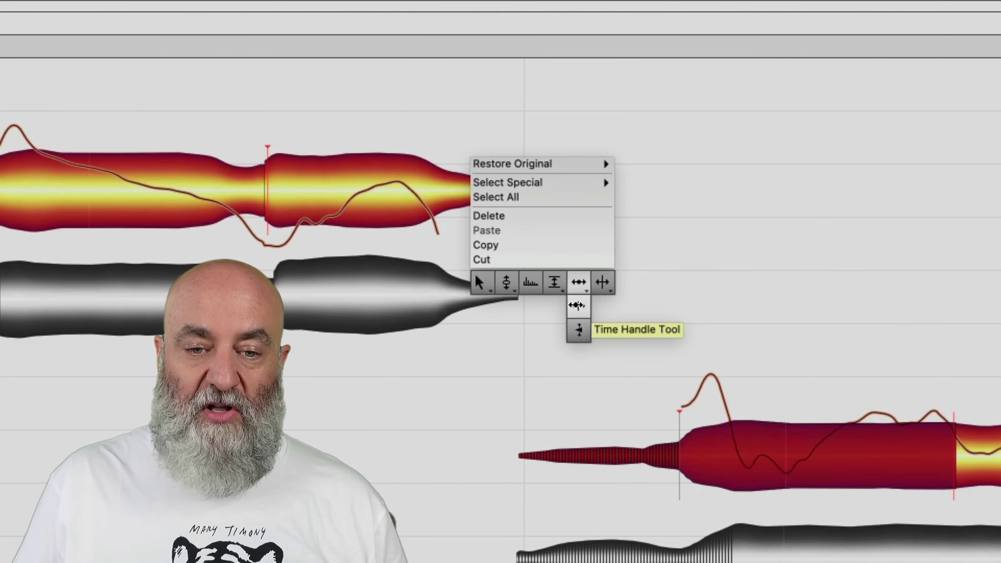
left_click(579, 330)
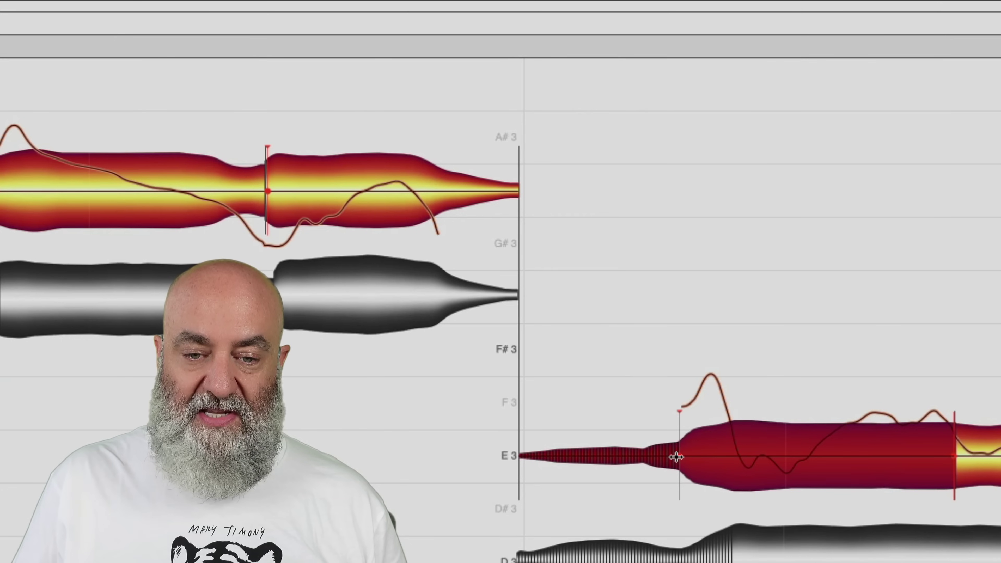
left_click_drag(675, 457, 728, 457)
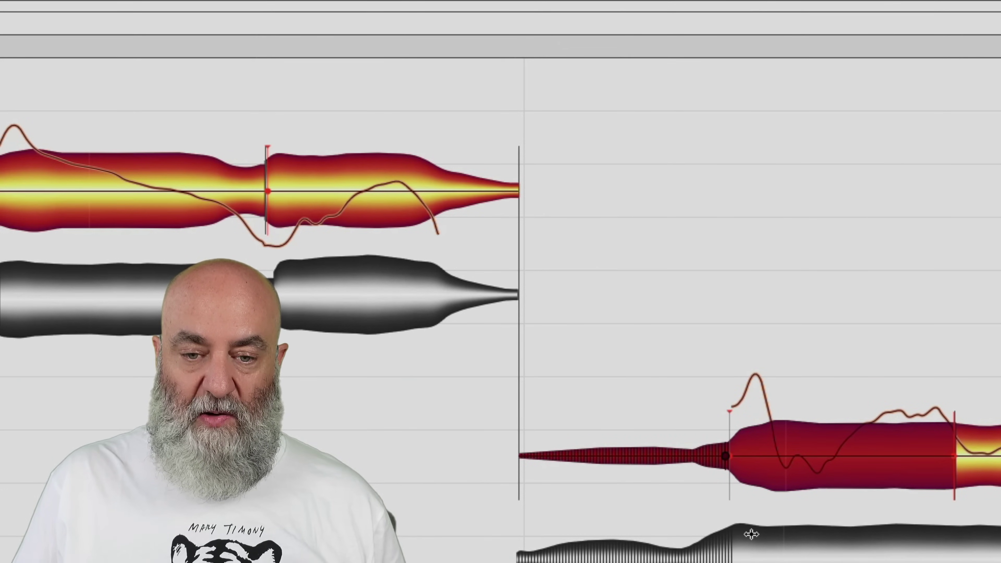
Select both notes of the low word and stretch its end later with the Time Tool to match the reference's sustained body
scroll(748, 536, "right", 5)
left_click(685, 477)
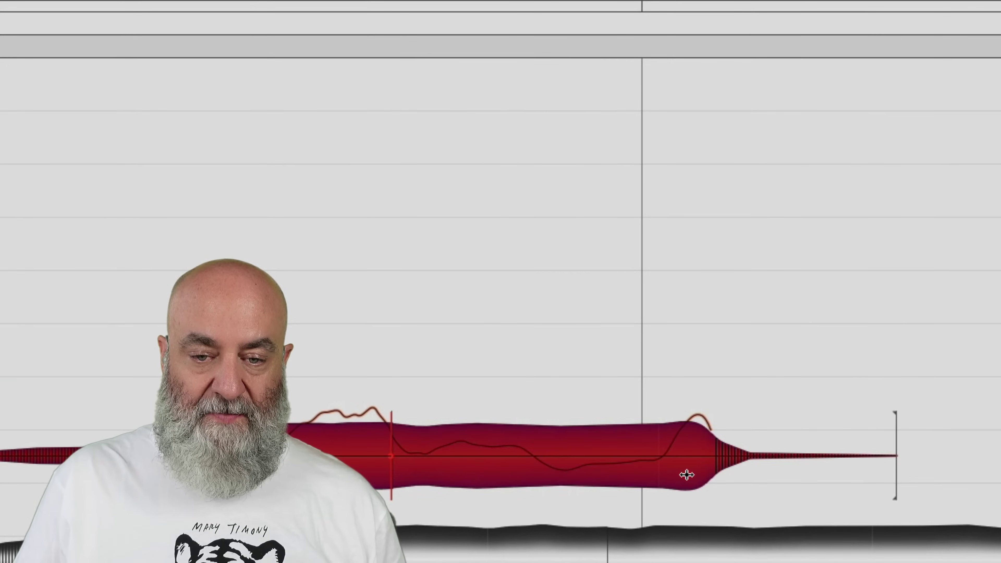
right_click(838, 453)
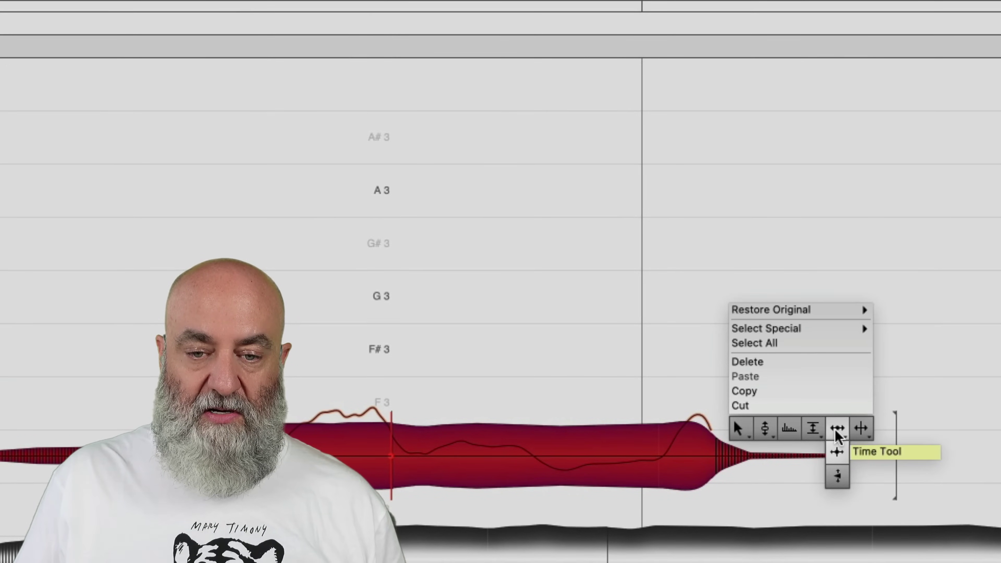
left_click(835, 450)
left_click_drag(838, 451, 909, 456)
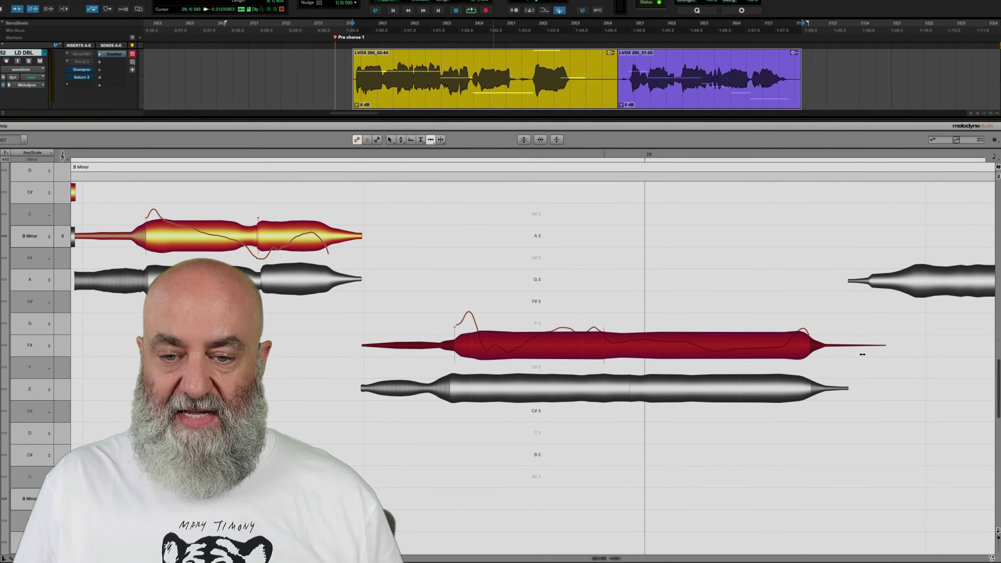
Delete the high note and its falling tail after bar 29 from the double
scroll(632, 346, "right", 10)
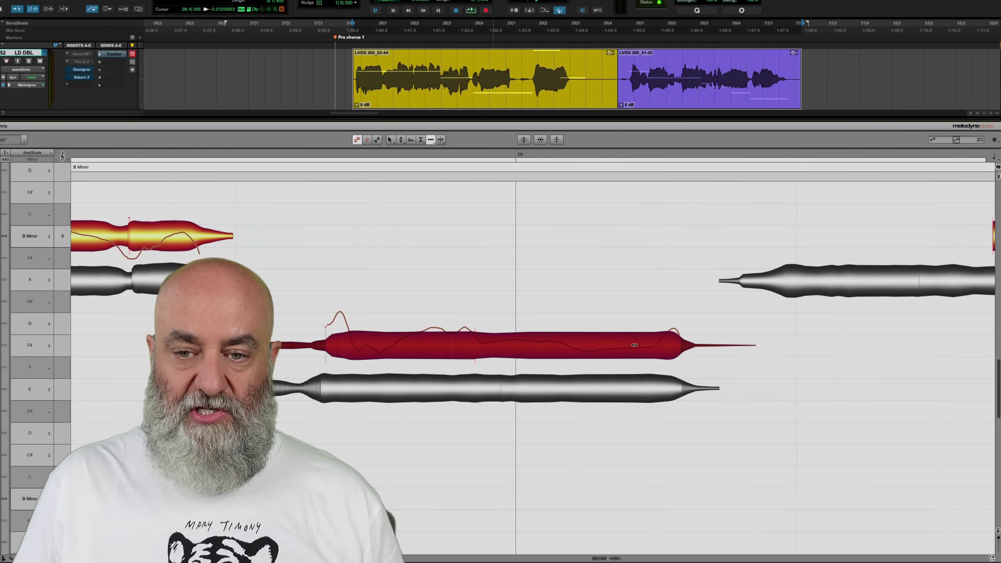
scroll(633, 346, "up", 5)
scroll(633, 345, "up", 4)
left_click_drag(649, 373, 599, 337)
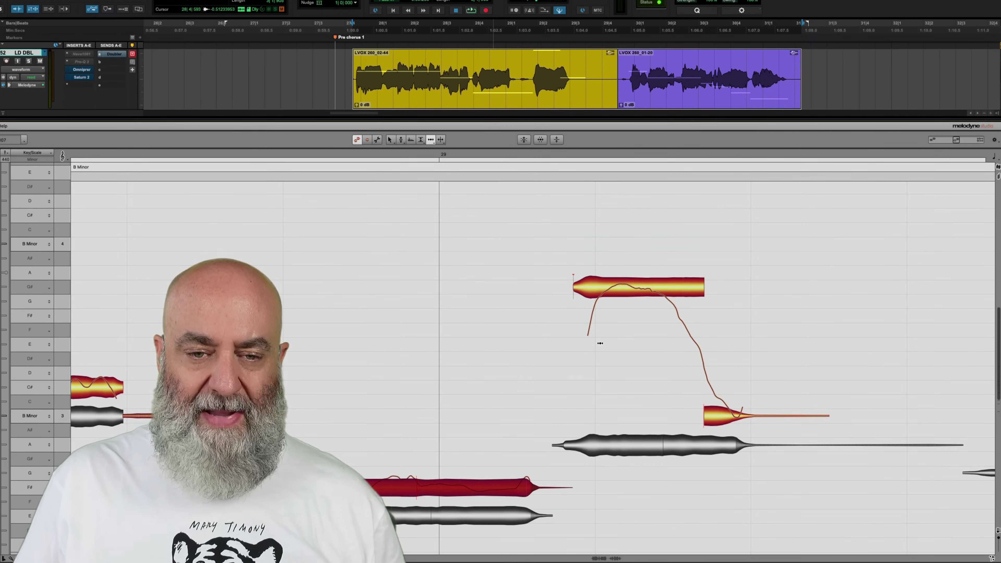
scroll(600, 343, "right", 1)
key("space")
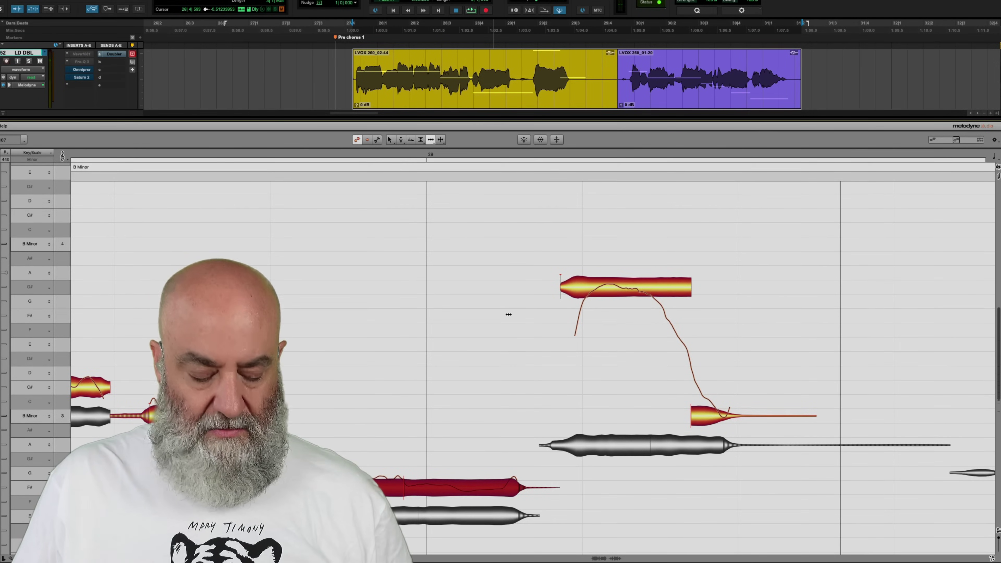
scroll(508, 314, "down", 5)
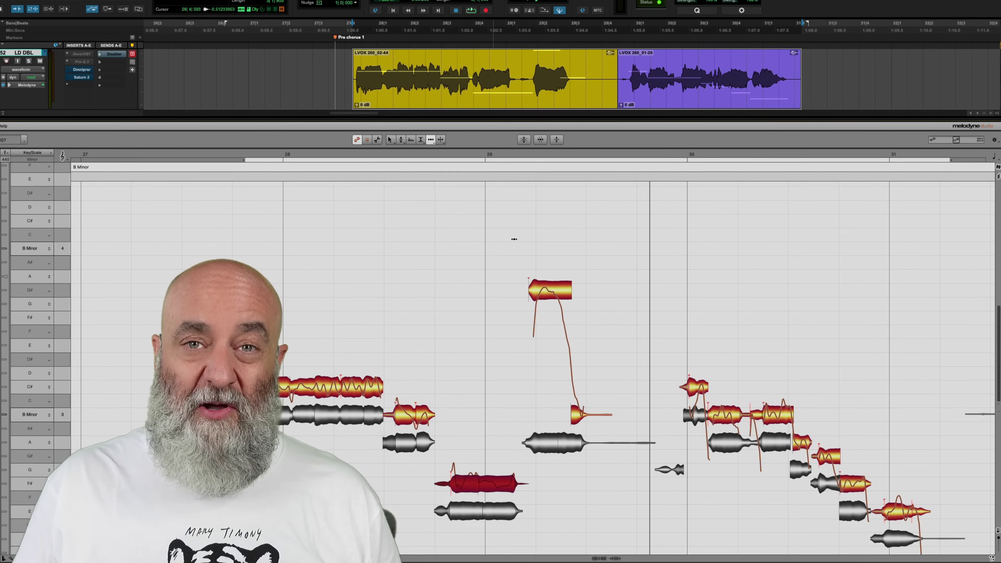
left_click_drag(504, 231, 593, 421)
key("Delete")
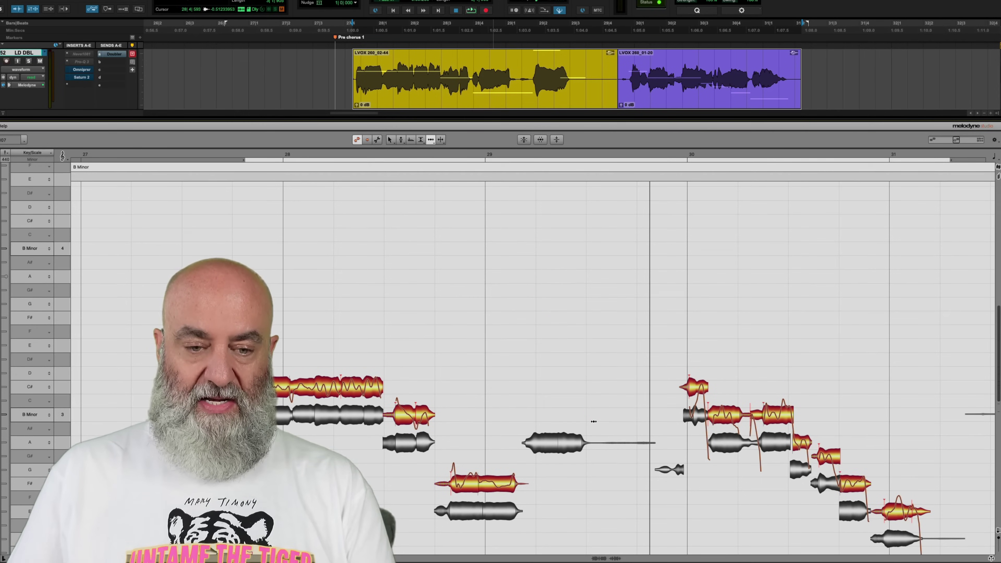
Move the onset of the first double note at bar 30 later to match the reference, and shift its boundary with the following note later
left_click(538, 364, "alt+super")
scroll(591, 376, "down", 3)
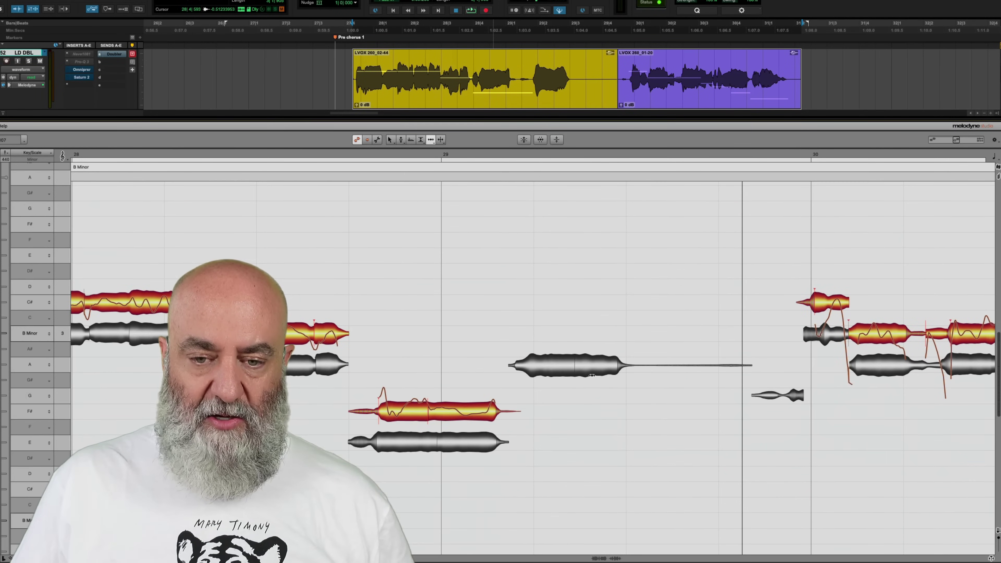
double_click(592, 361, "alt+super")
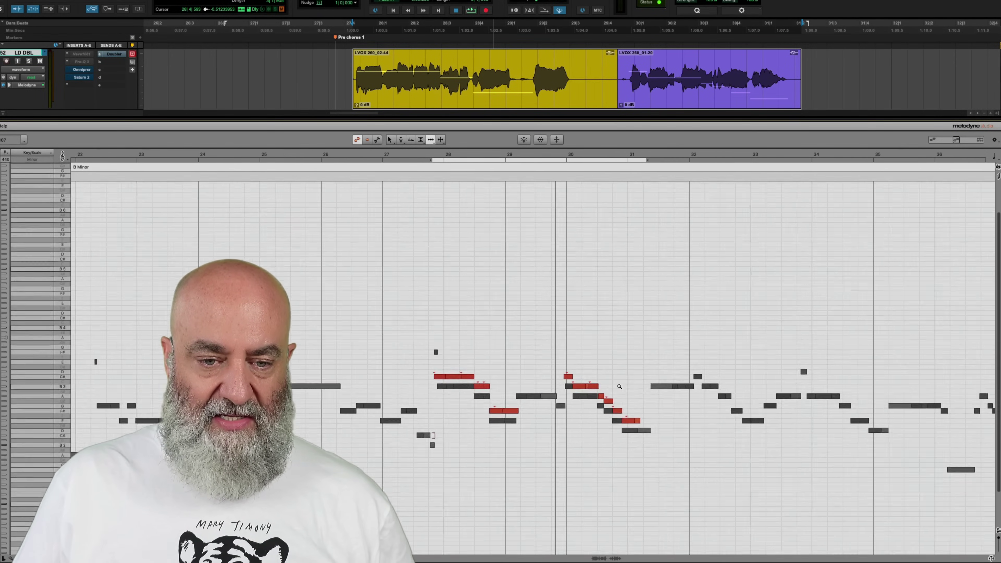
left_click(575, 357, "alt+super")
scroll(595, 370, "down", 5)
left_click(602, 379, "alt+super")
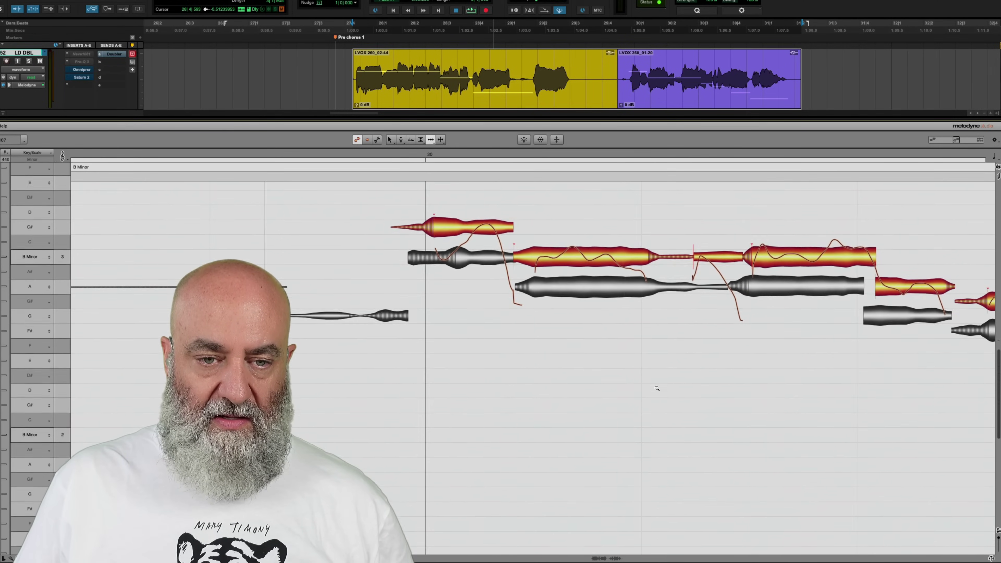
scroll(652, 405, "down", 2)
left_click(650, 420, "alt+super")
left_click_drag(446, 310, 471, 316)
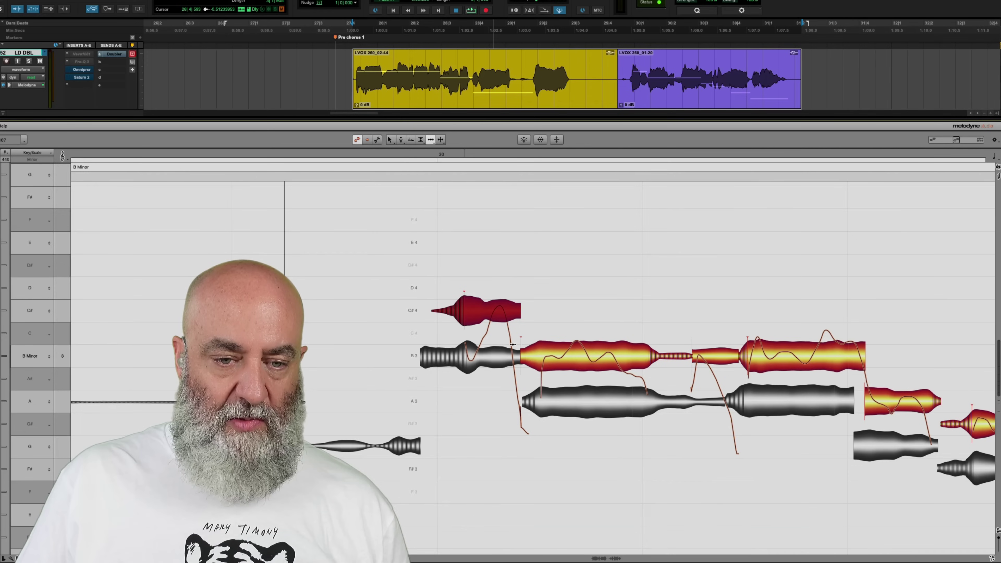
left_click_drag(521, 354, 538, 368)
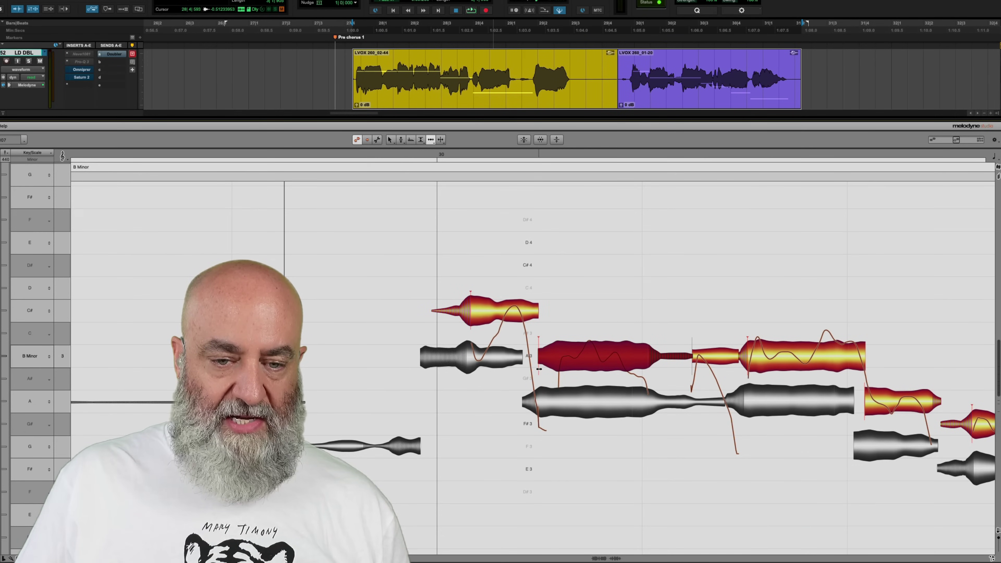
Move the onset of the third word after bar 30 slightly earlier, and adjust both ends of the short note that follows it
scroll(551, 363, "down", 5)
scroll(587, 364, "up", 2)
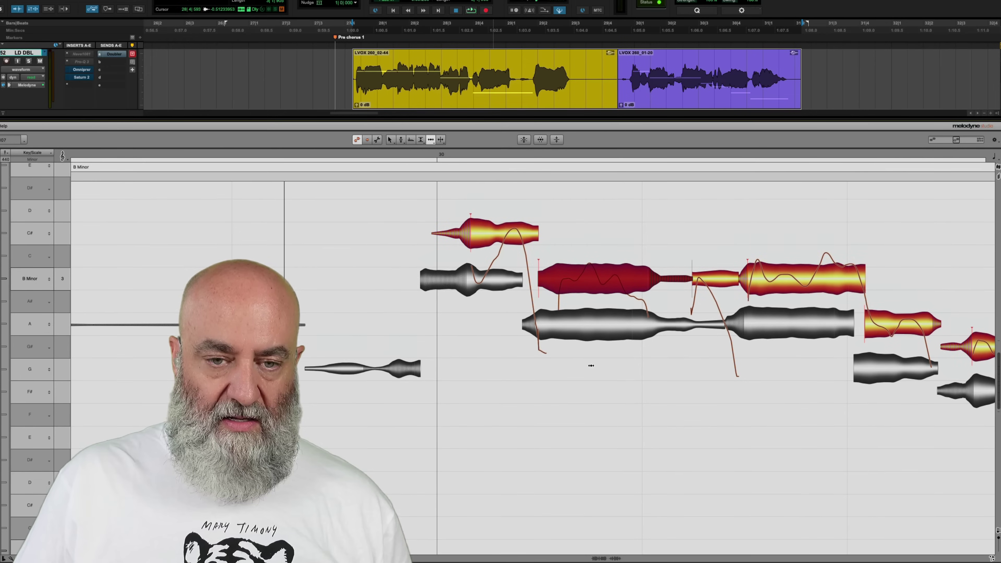
scroll(591, 366, "right", 5)
left_click_drag(612, 282, 608, 283)
scroll(624, 315, "right", 4)
left_click_drag(621, 323, 616, 333)
scroll(694, 334, "right", 2)
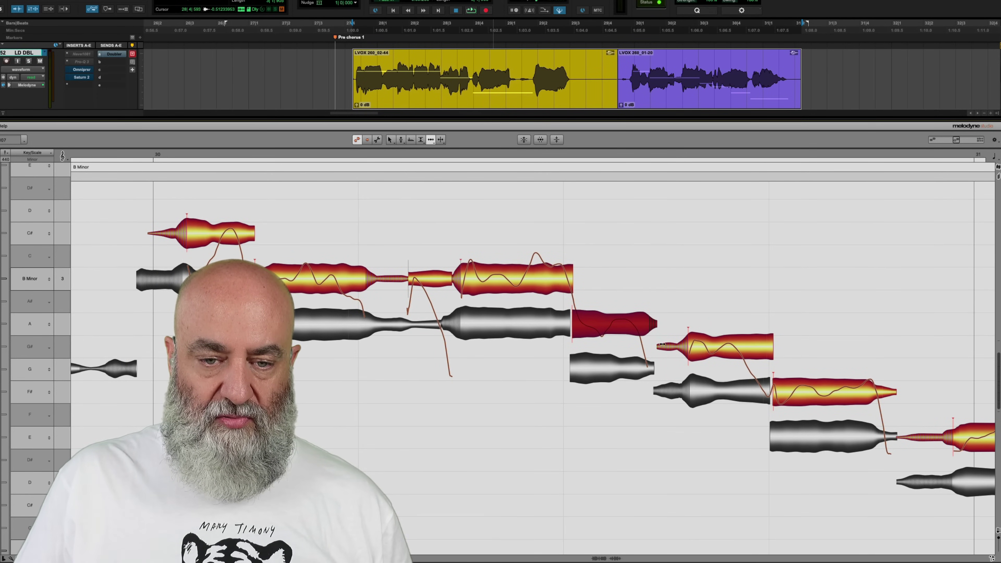
left_click_drag(652, 327, 661, 328)
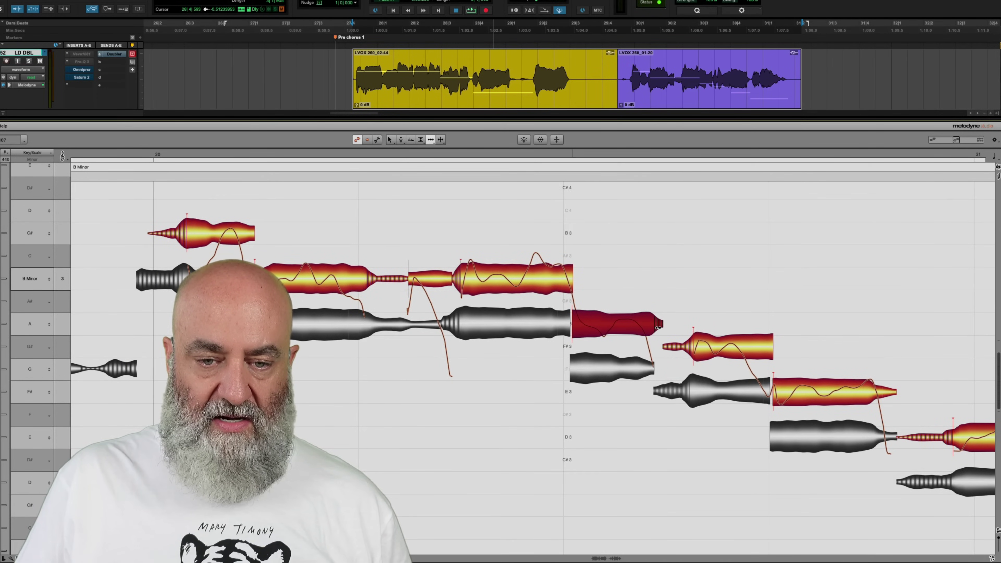
Using the Time Handle Tool, shift the internal onset of the fourth descending word slightly earlier to meet the reference
scroll(682, 349, "right", 1)
right_click(682, 349)
left_click(685, 371)
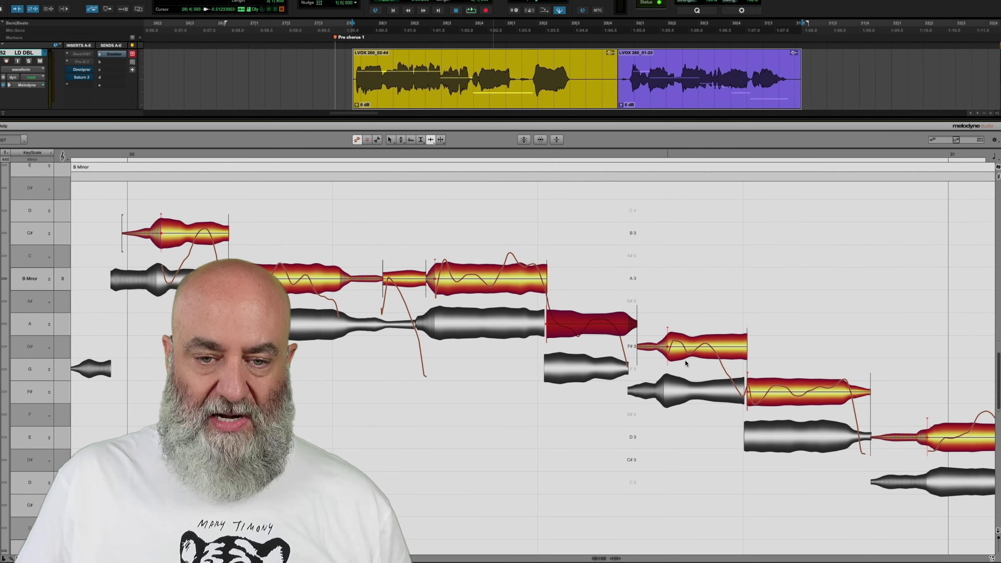
left_click_drag(665, 347, 662, 351)
Return to the Time Tool and align the start of the next-to-last double note with the reference
scroll(662, 351, "right", 1)
right_click(662, 351)
left_click(703, 367)
left_click(724, 396)
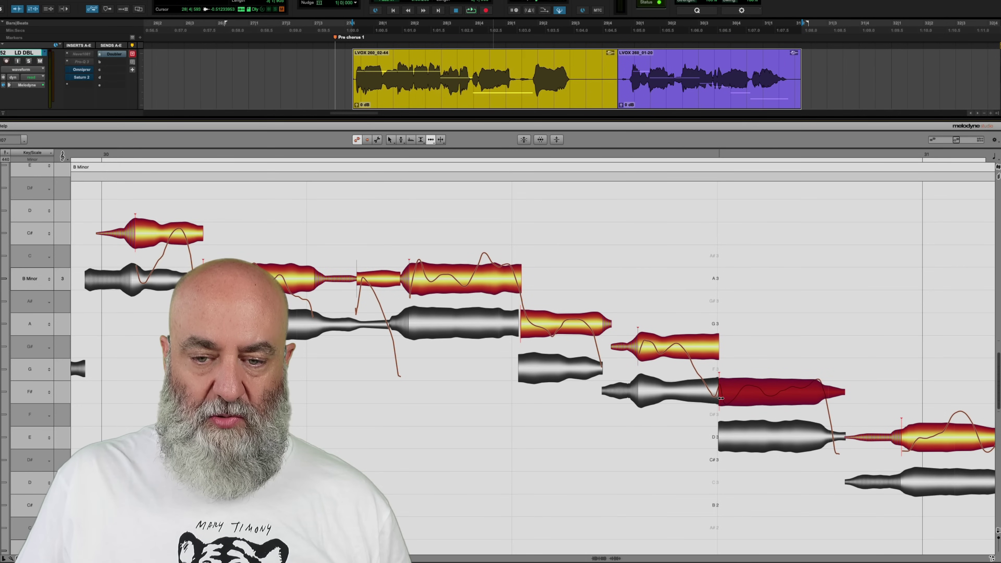
Shorten the final word's two notes to end with the reference, and return the spread-apart overlapping notes to their true pitch positions
scroll(720, 397, "right", 5)
left_click(639, 437)
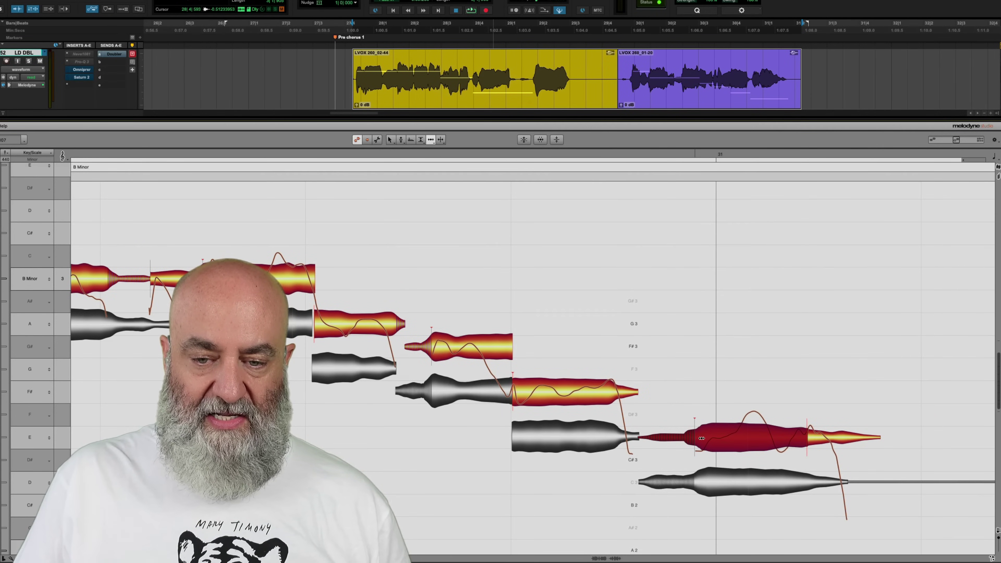
scroll(728, 449, "right", 2)
left_click(821, 436, "shift")
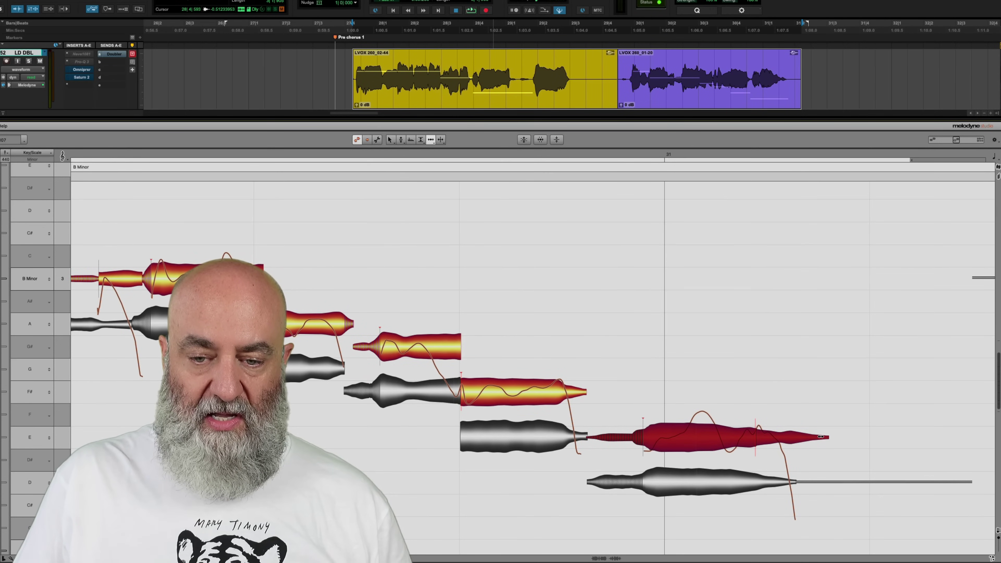
left_click_drag(824, 437, 793, 445)
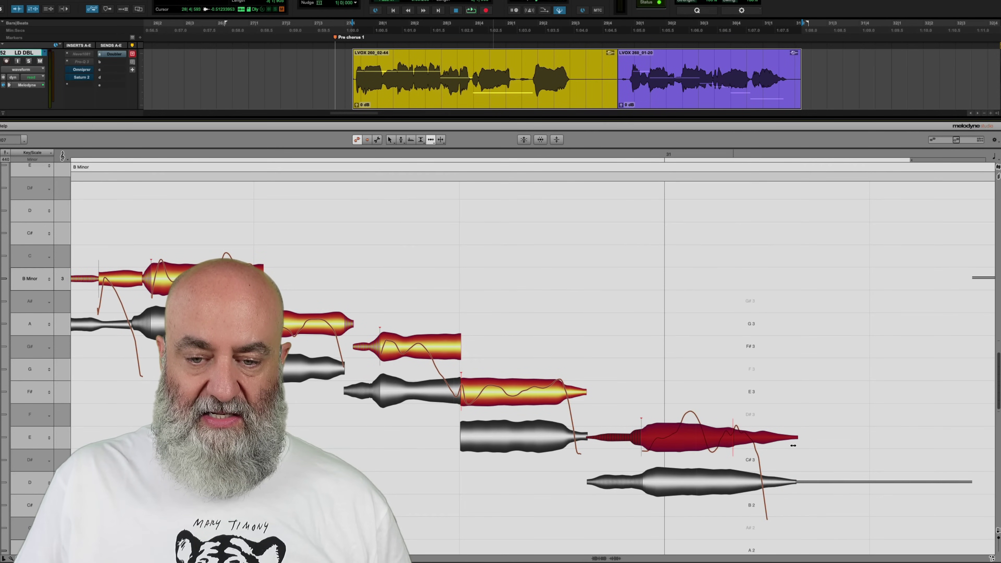
scroll(823, 442, "down", 3)
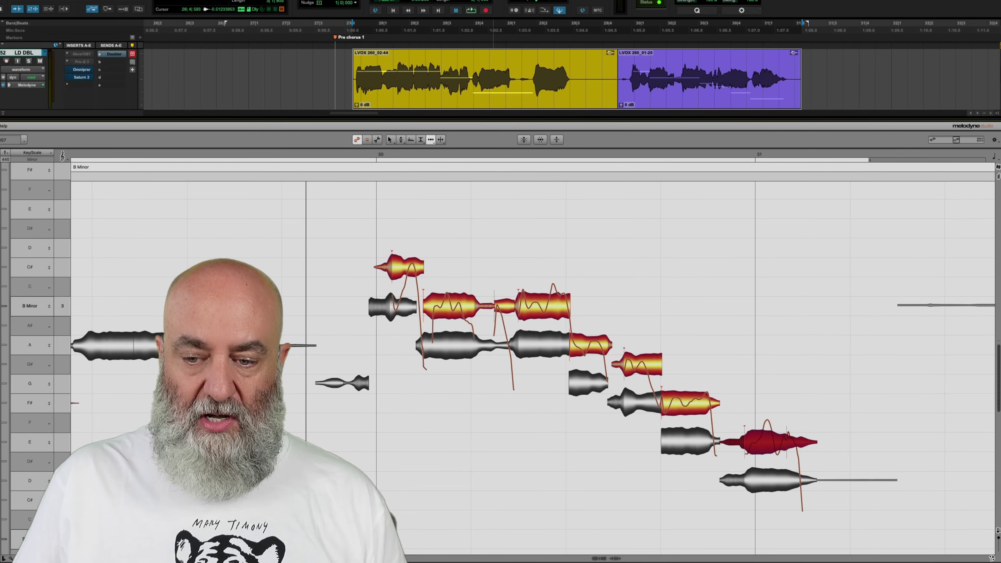
key("ctrl+z")
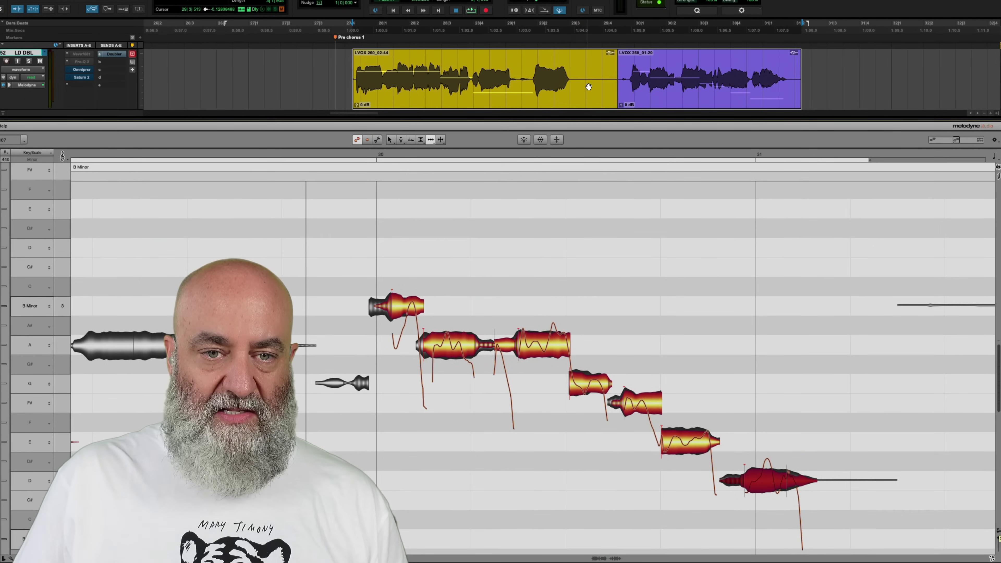
Play back the lead double across bars 28 to 31 to check its timing
scroll(595, 315, "down", 3)
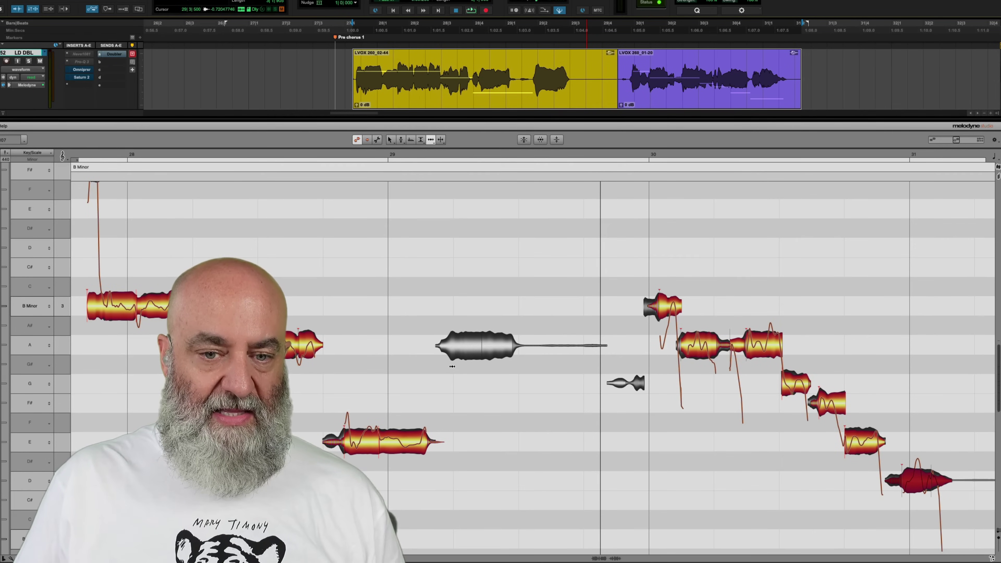
key("space")
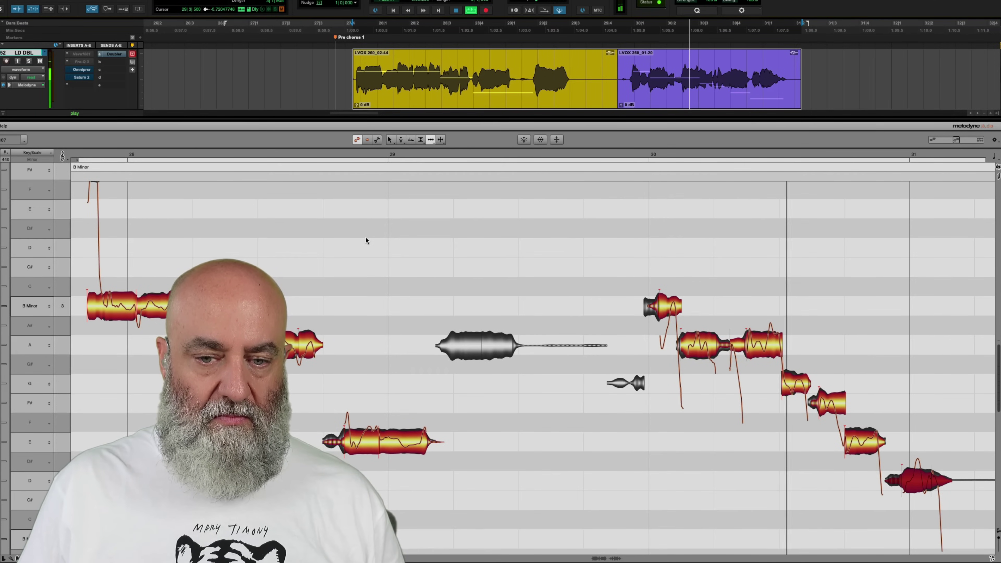
key("space")
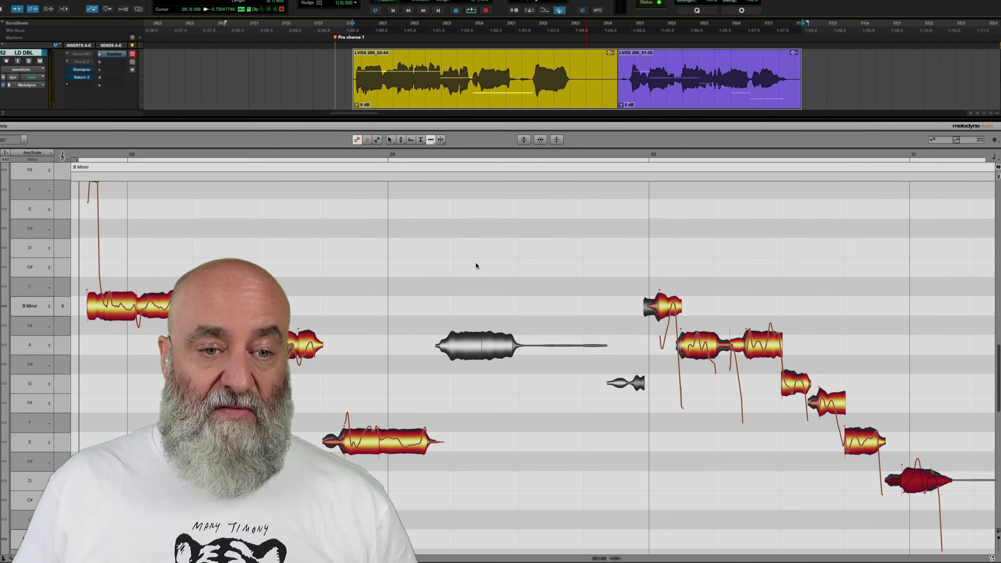
Select all the double's notes in this phrase and reduce their pitch modulation to 70% while listening back
scroll(271, 257, "down", 3)
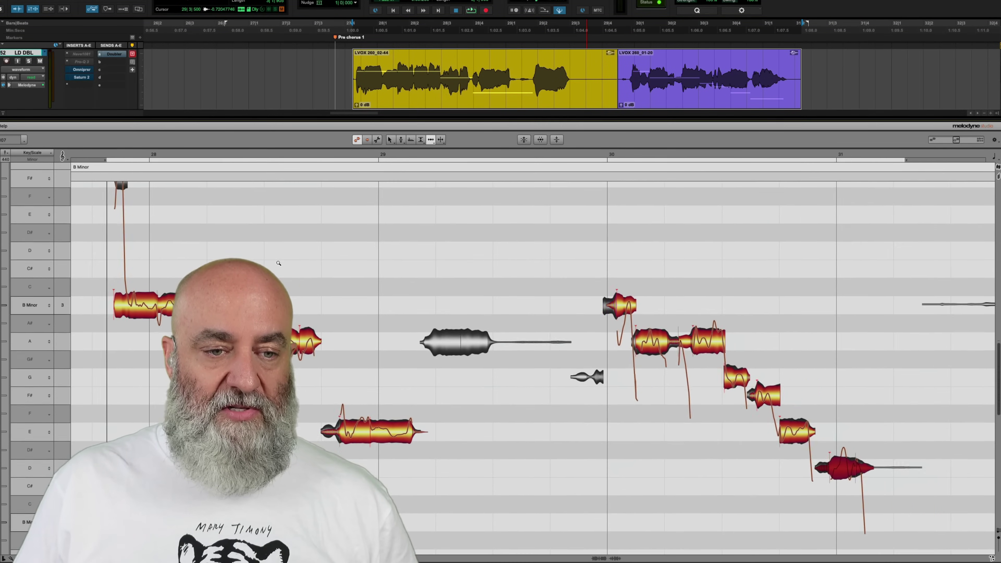
scroll(322, 274, "up", 2)
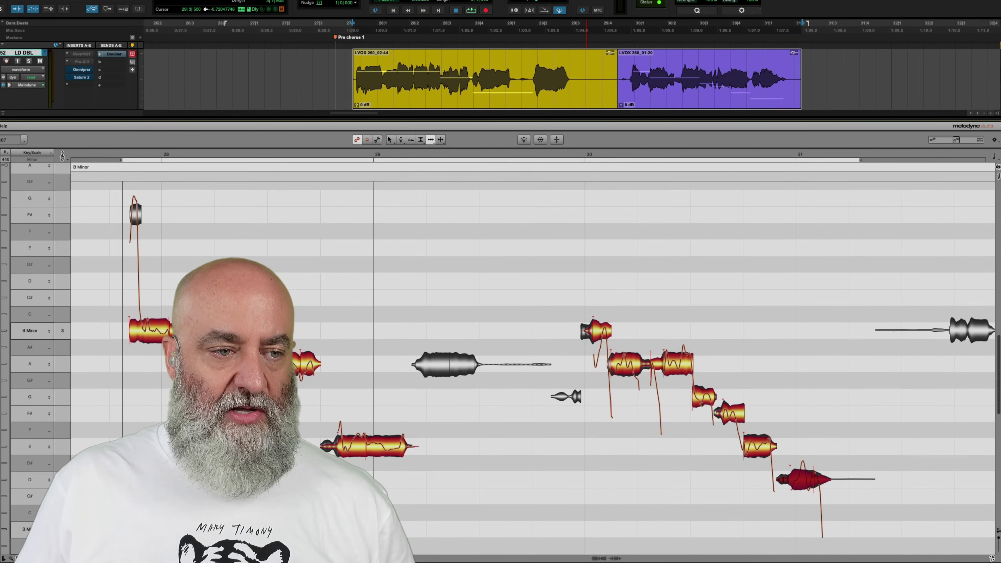
left_click_drag(117, 195, 869, 521)
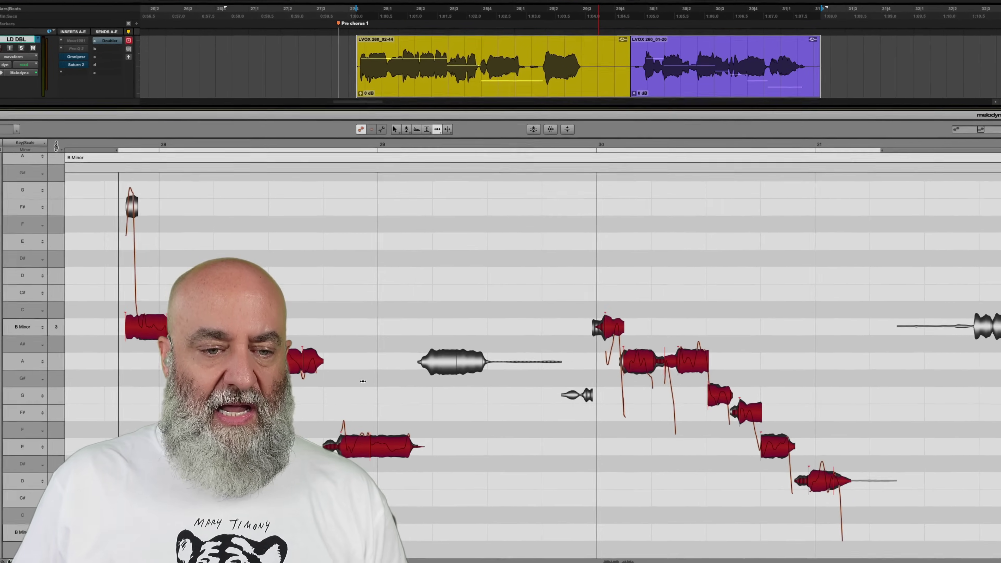
right_click(363, 380)
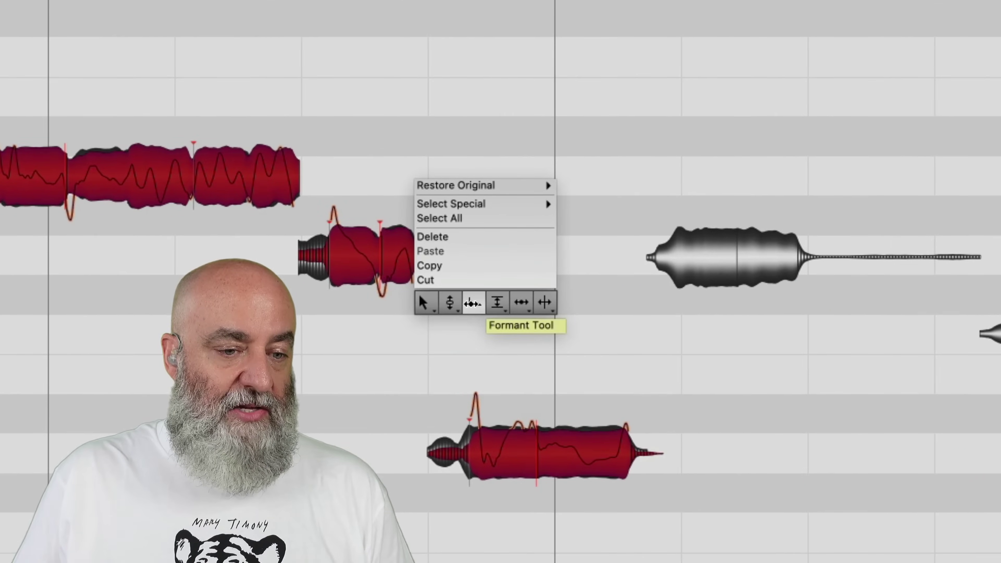
mouse_move(333, 381)
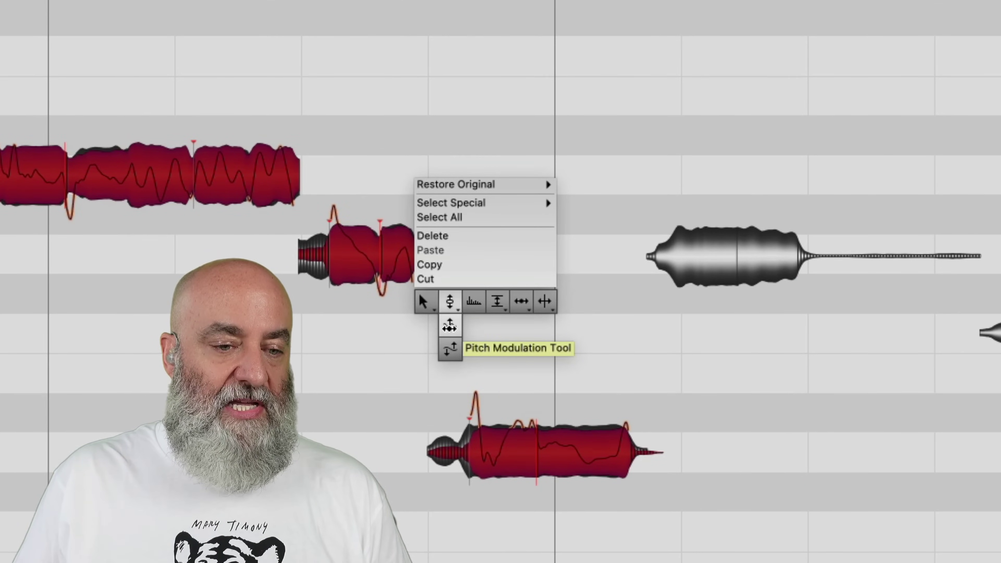
left_click(449, 348)
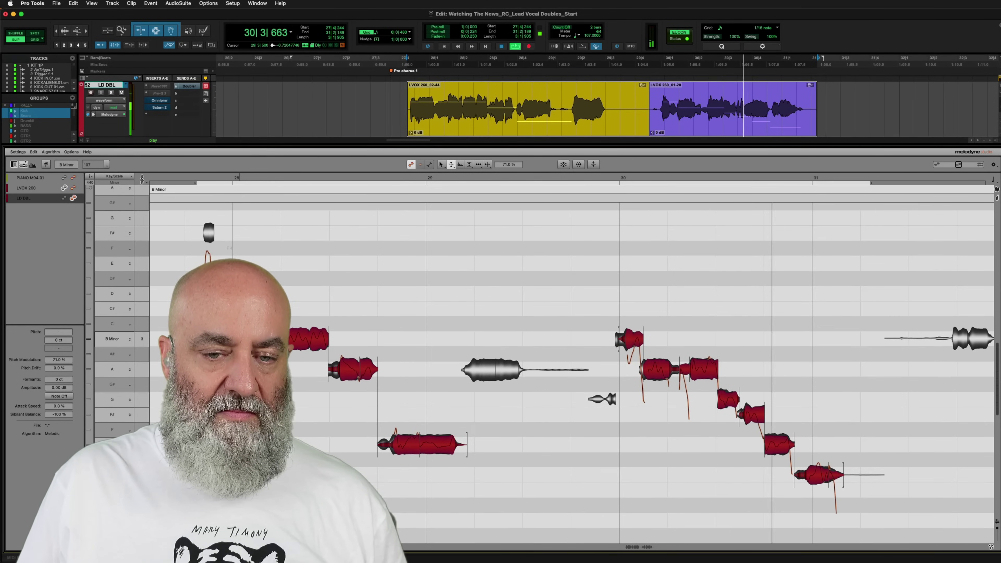
key("space")
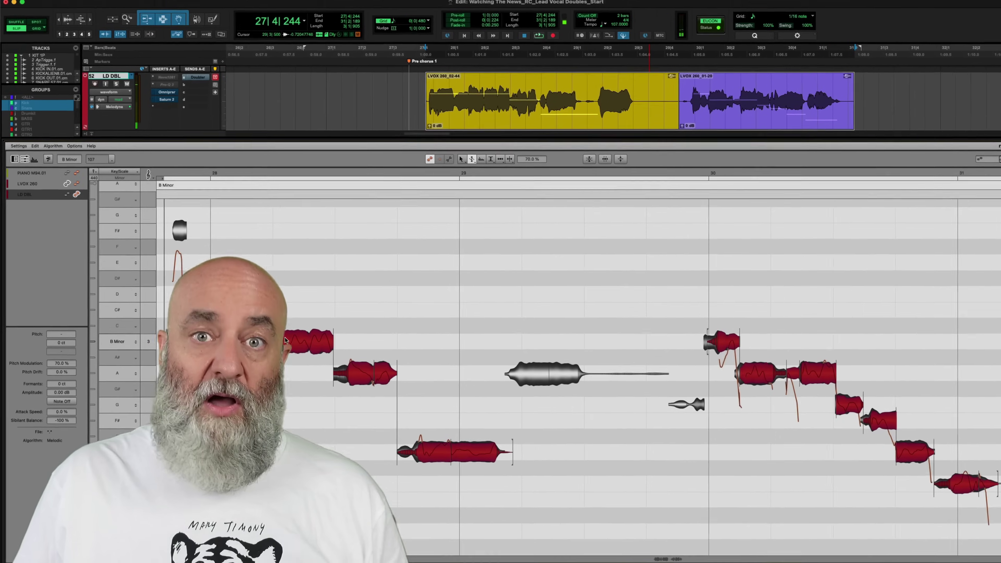
Return to the main Pitch Tool, snap the selected notes to their pitch centres, and clear the selection
right_click(272, 325)
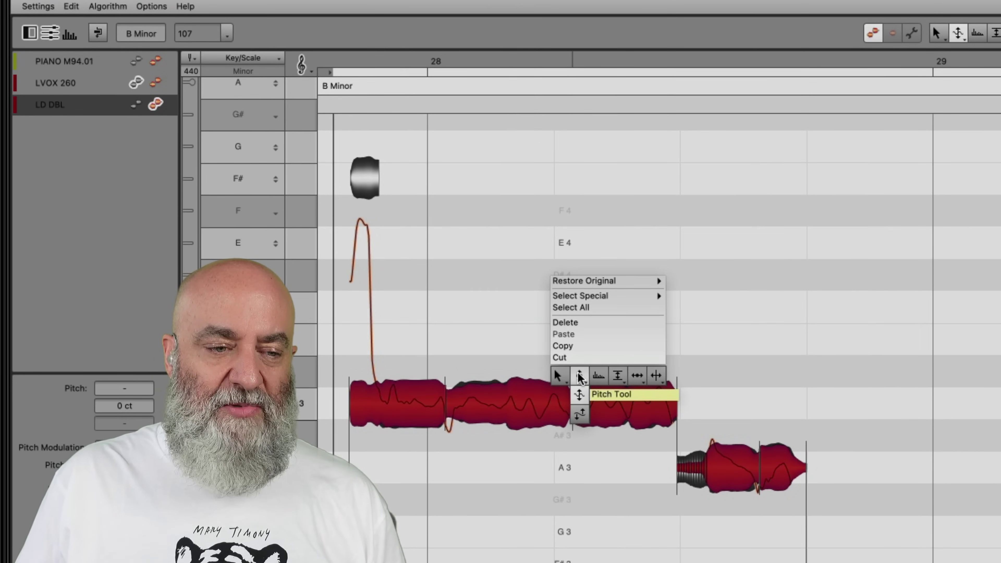
left_click(580, 394)
double_click(567, 403)
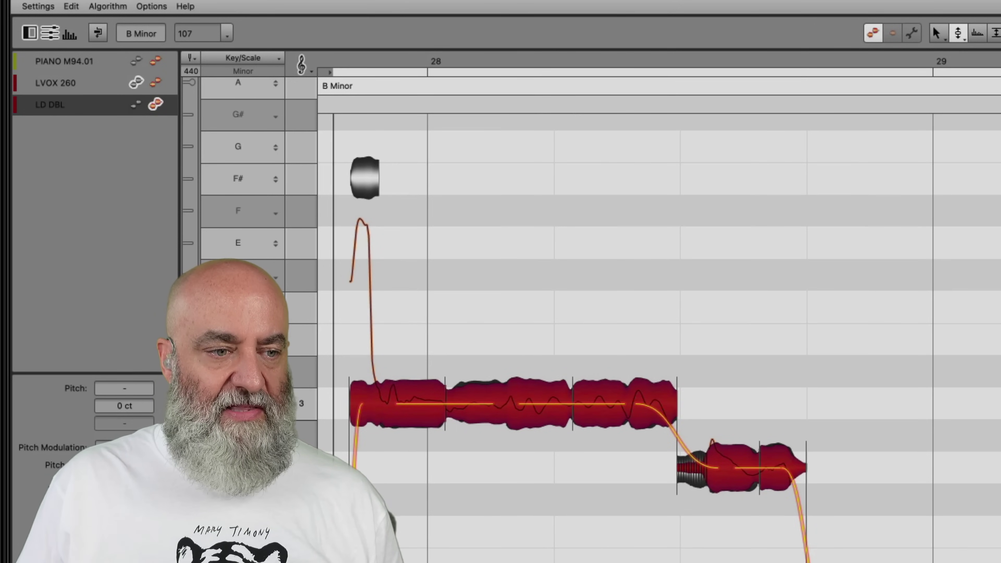
left_click(935, 327)
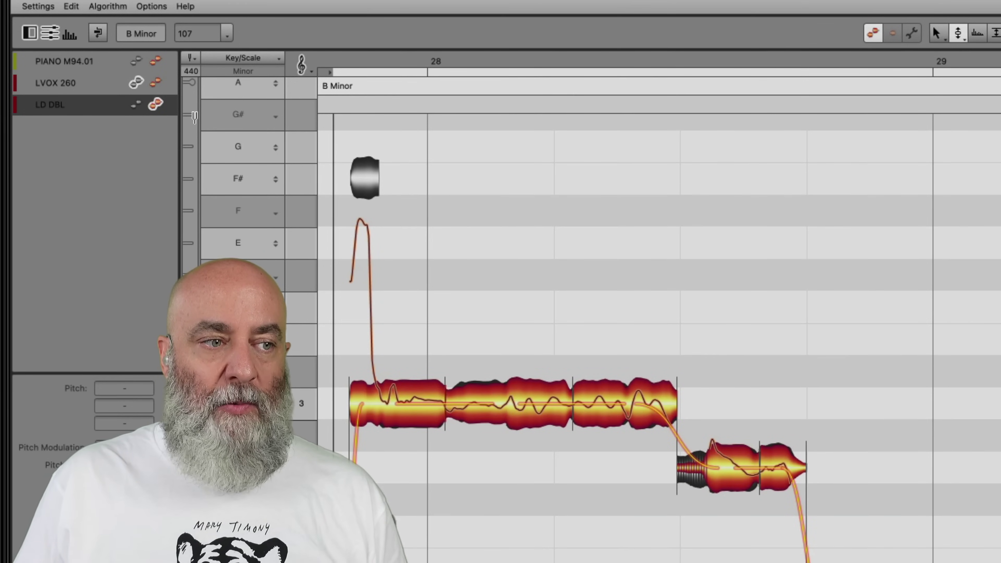
Open Melodyne's Sound Editor for the LD DBL track and slightly lower the first harmonic during playback
left_click(71, 34)
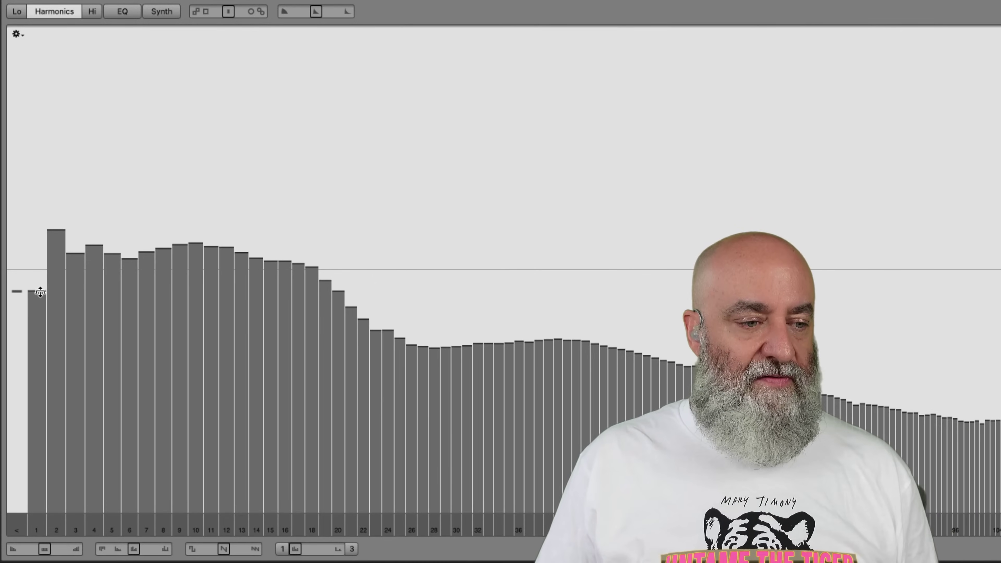
key("space")
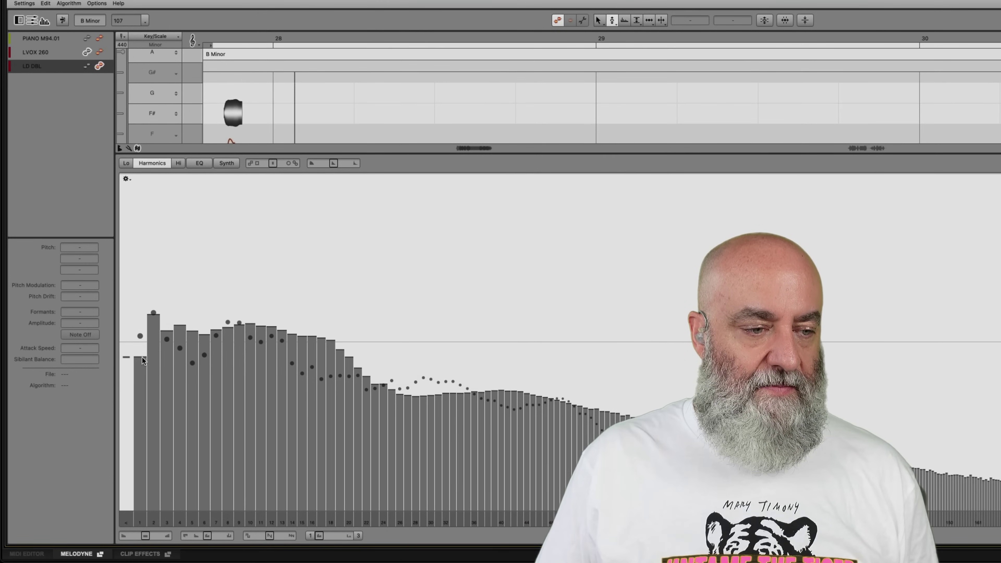
left_click(143, 361)
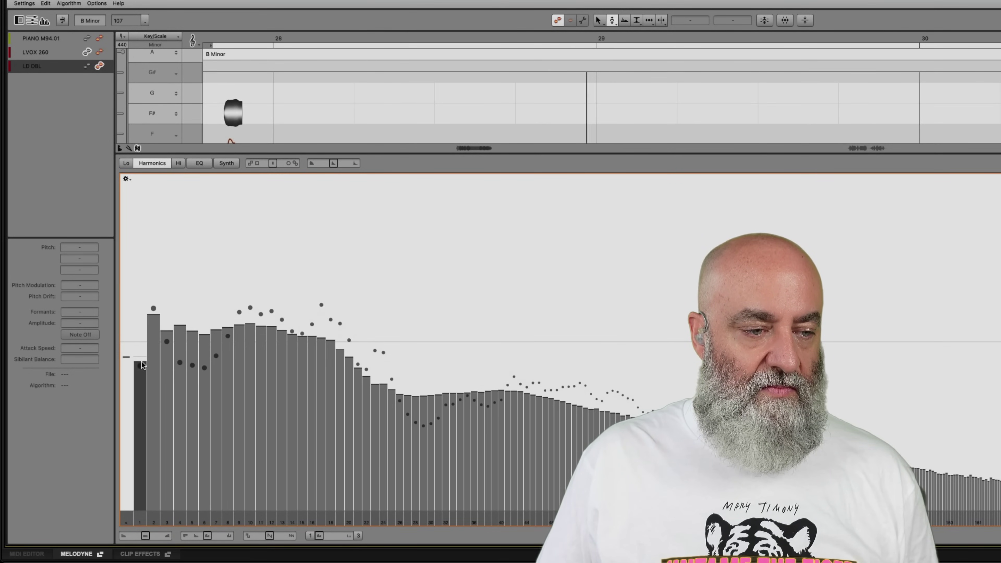
left_click_drag(142, 366, 142, 366)
key("space")
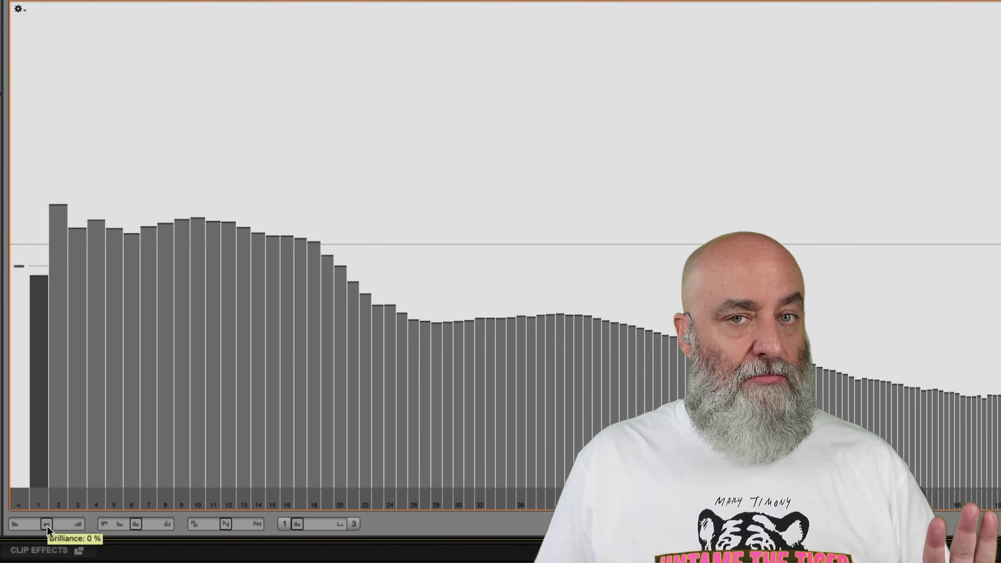
Reduce the double's Brilliance slightly in the Sound Editor while listening, and close the Sound Editor
key("space")
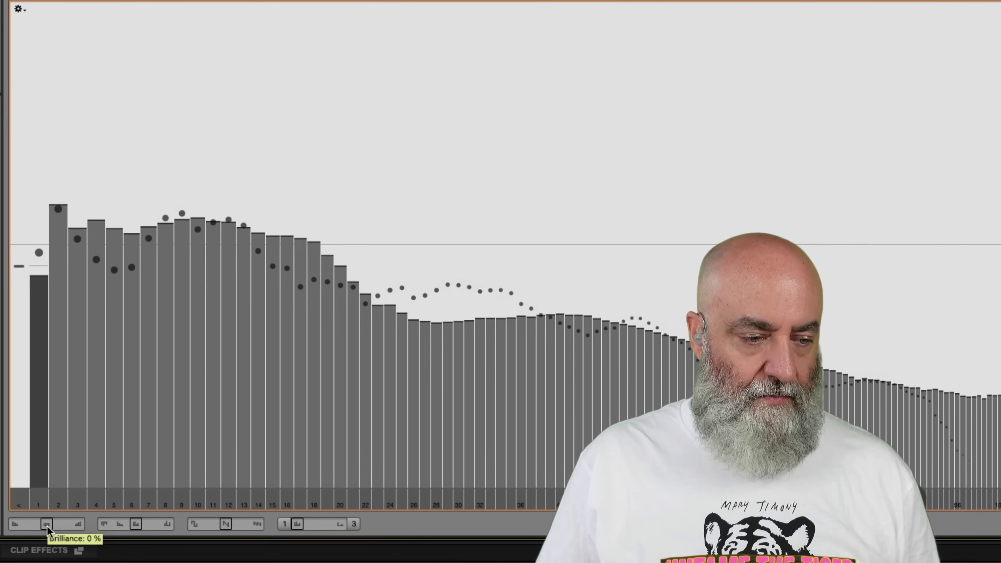
key("space")
left_click_drag(42, 529, 35, 534)
key("space")
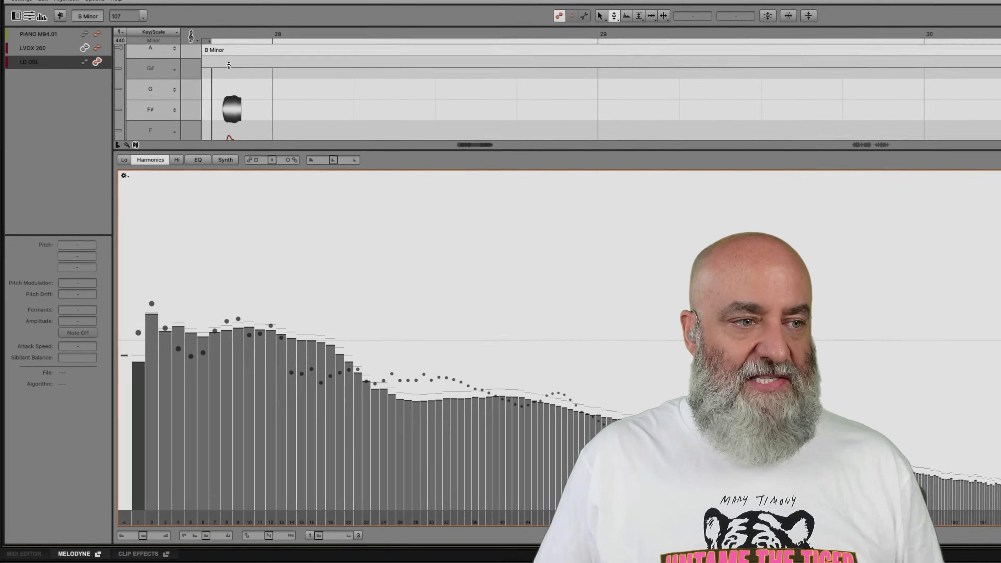
left_click(60, 17)
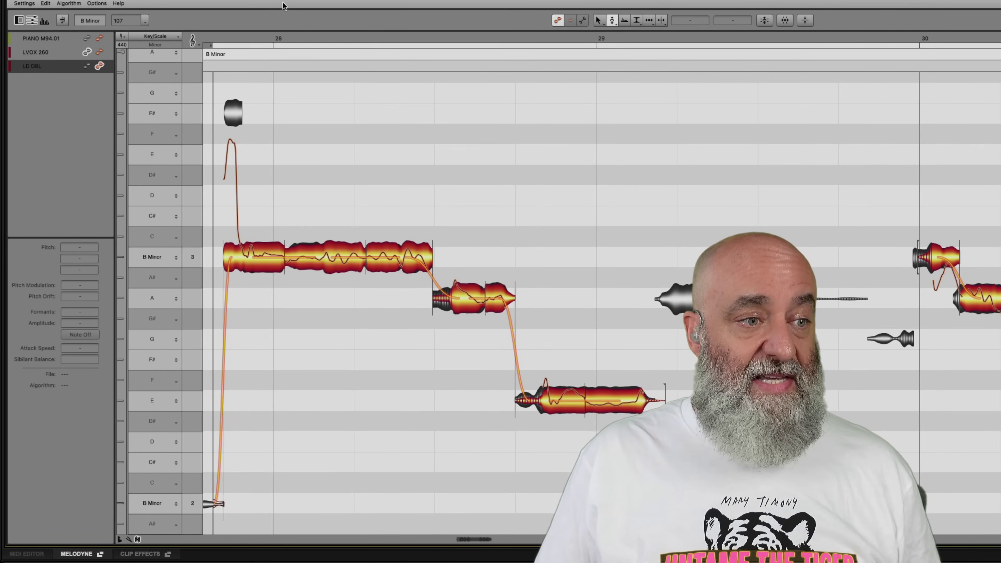
Compare the unedited double with the Melodyne-edited version by playing the phrase with Compare on and off
left_click(62, 20)
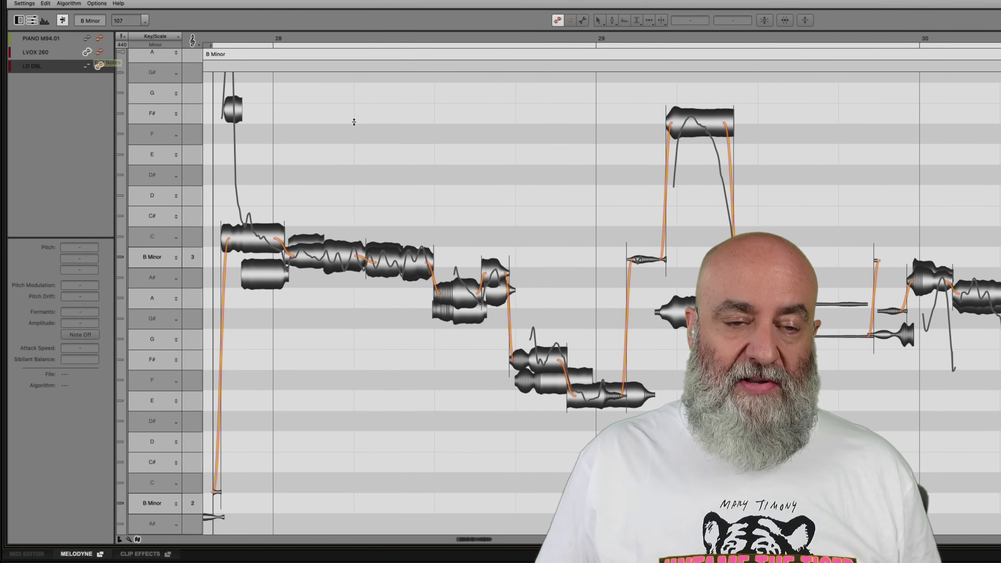
key("space")
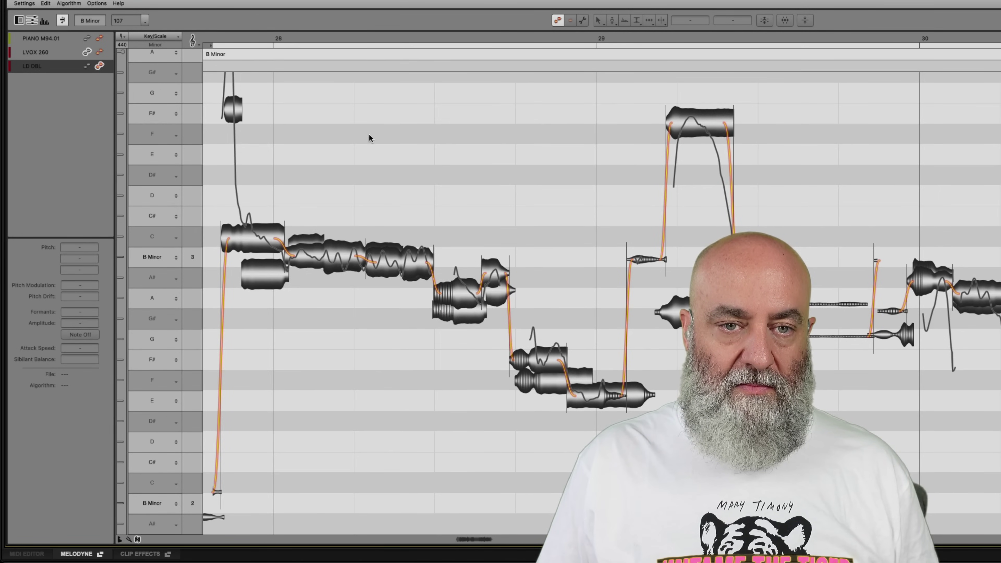
key("space")
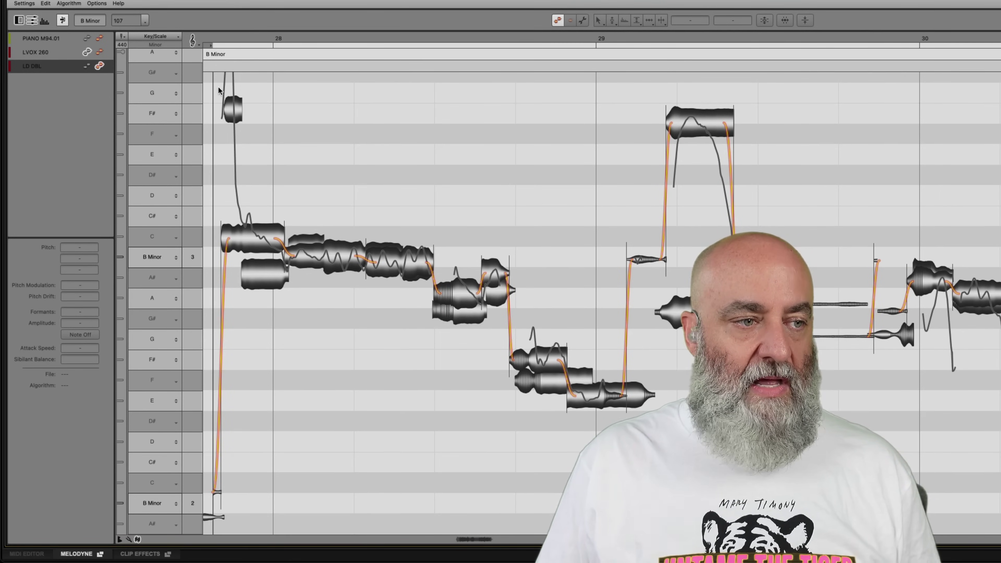
left_click(62, 20)
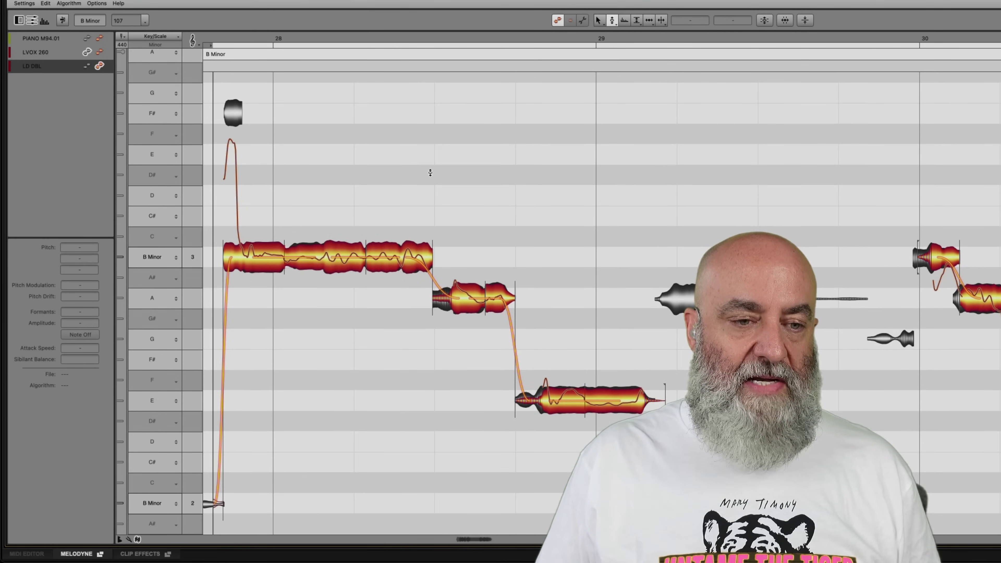
key("space")
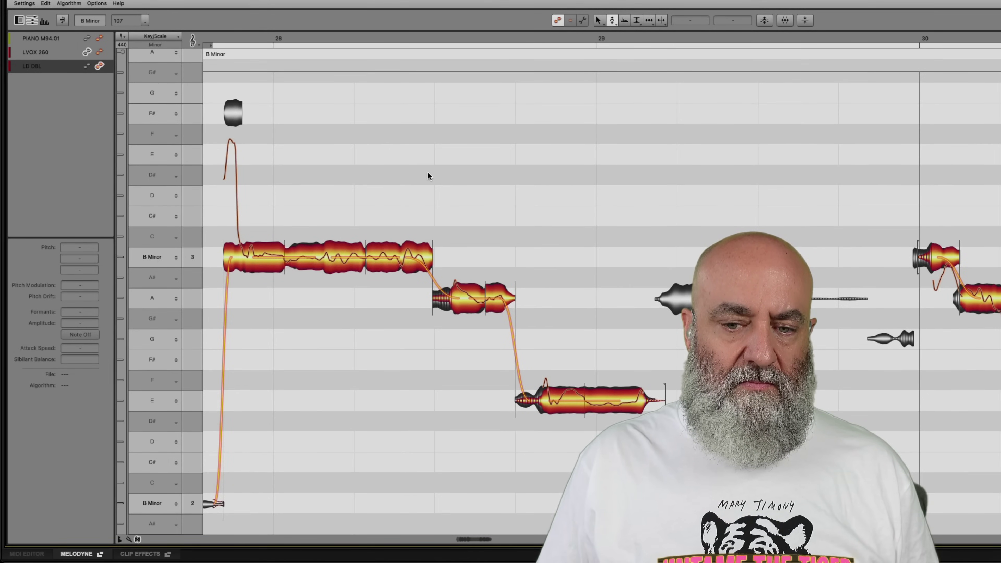
key("space")
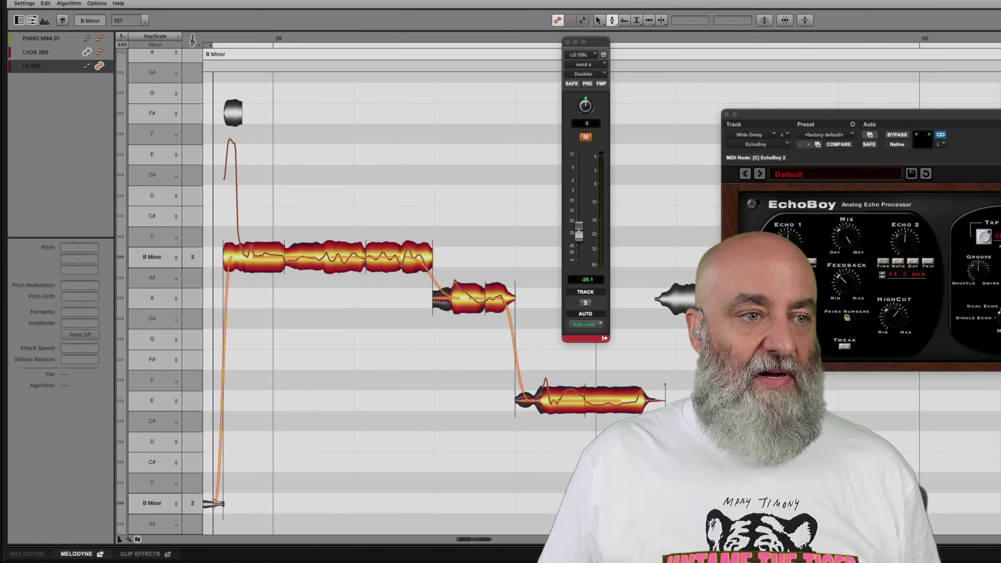
Unmute the LD DBL track's Doubler send, raise its level to -25.6 dB during playback, and close the send and EchoBoy windows
left_click(585, 137)
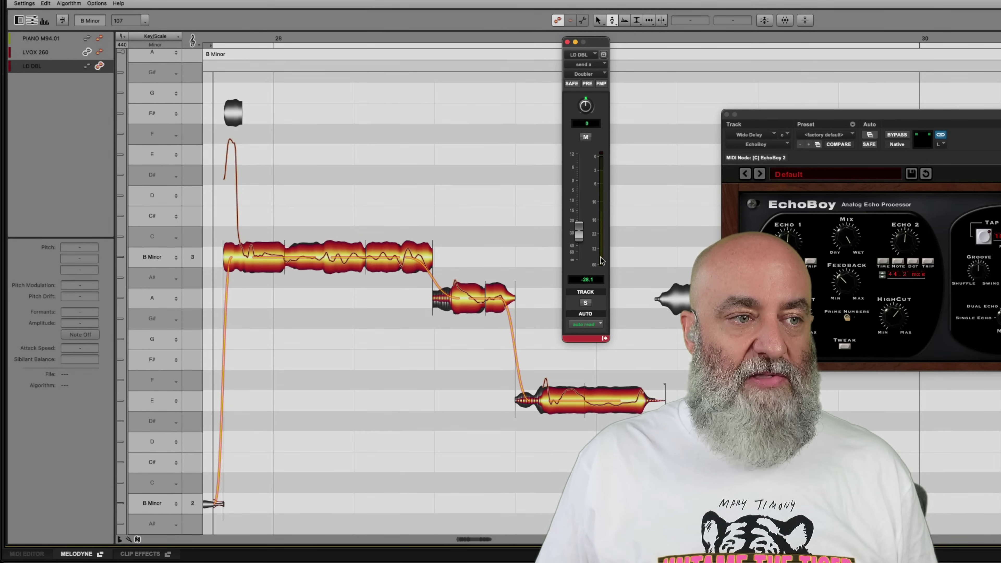
key("space")
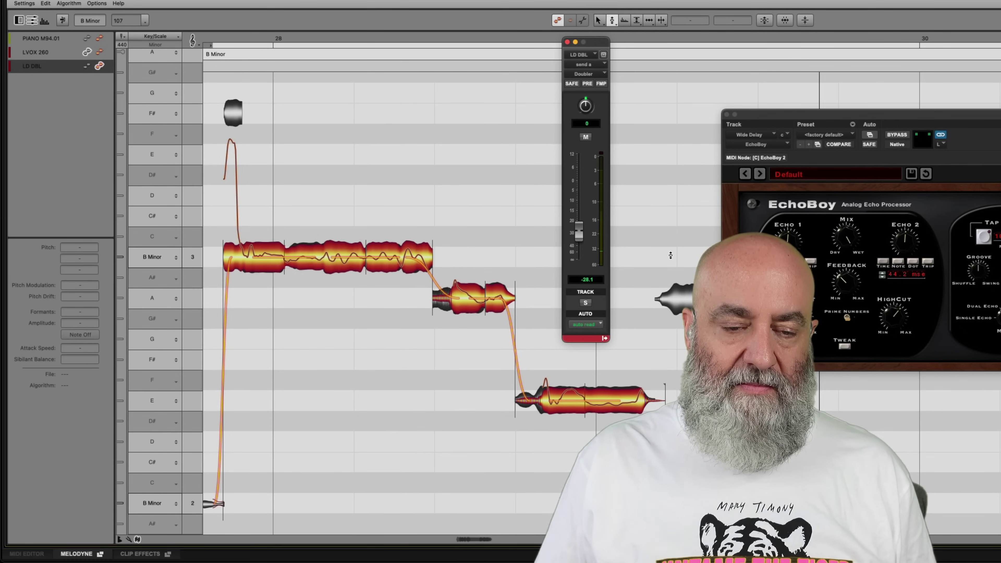
left_click_drag(584, 240, 584, 236)
key("space")
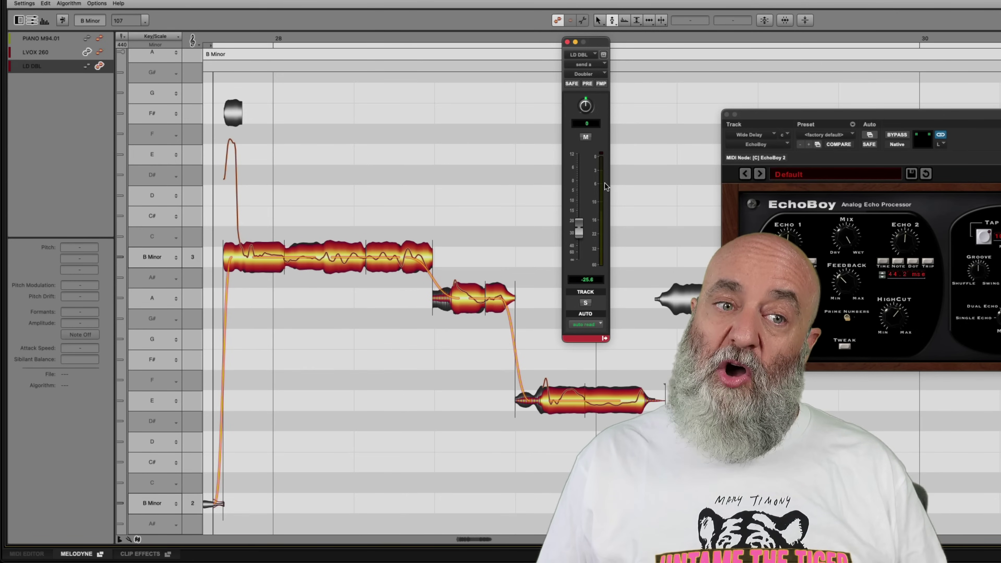
left_click(566, 41)
left_click(726, 115)
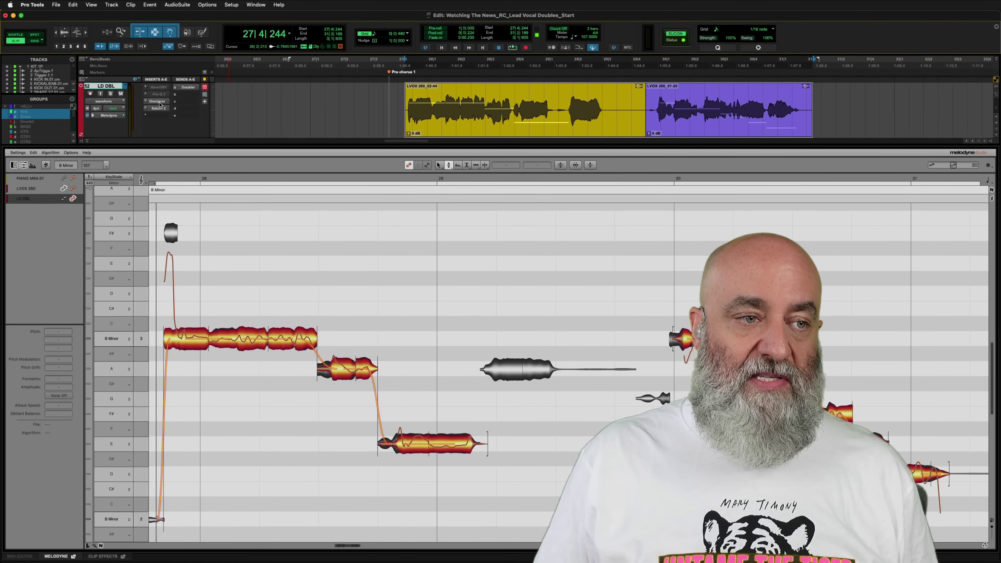
Inspect the Omnipressor and Saturn 2 inserts on LD DBL during playback, and close both plug-ins
left_click(159, 103)
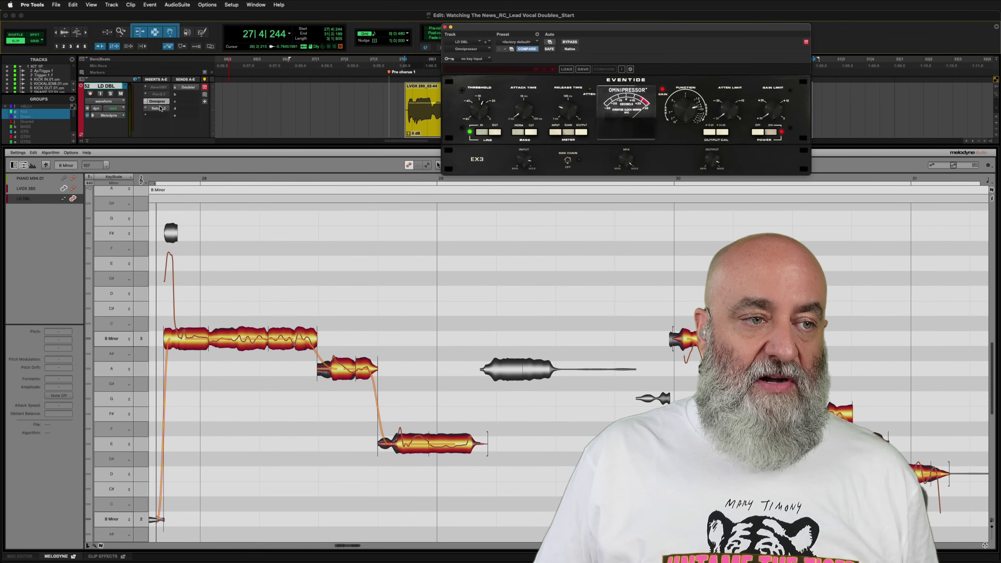
left_click(159, 108)
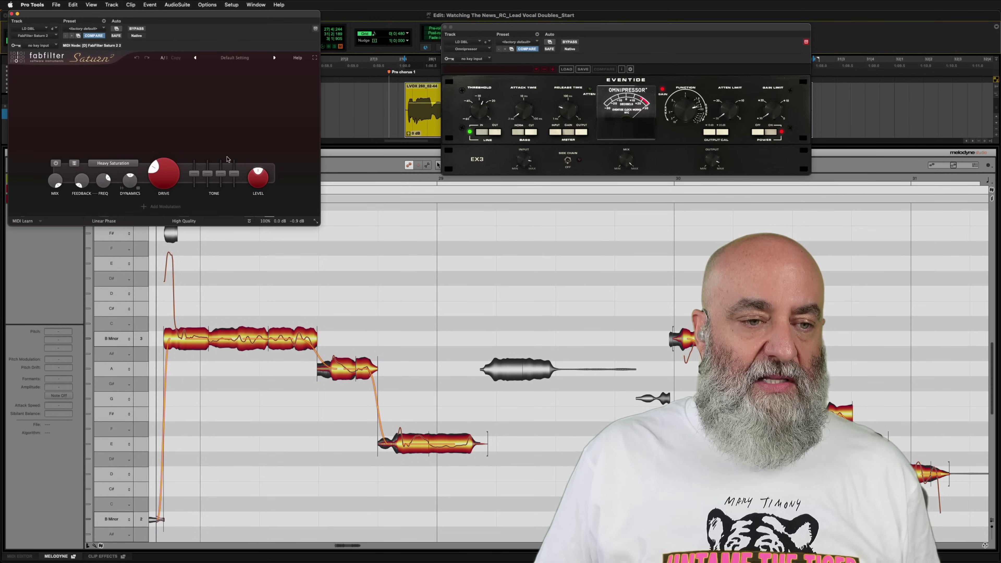
key("space")
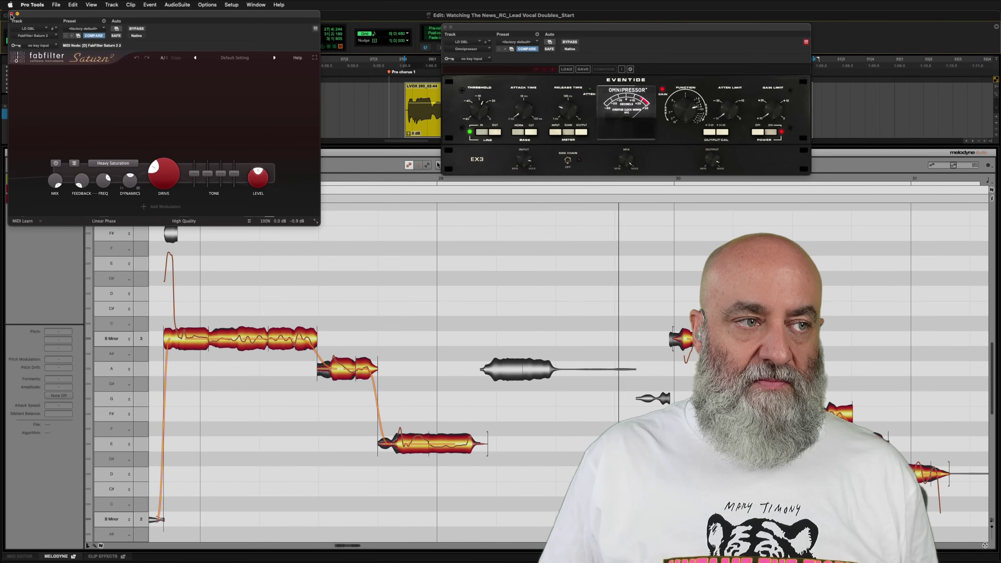
left_click(12, 14)
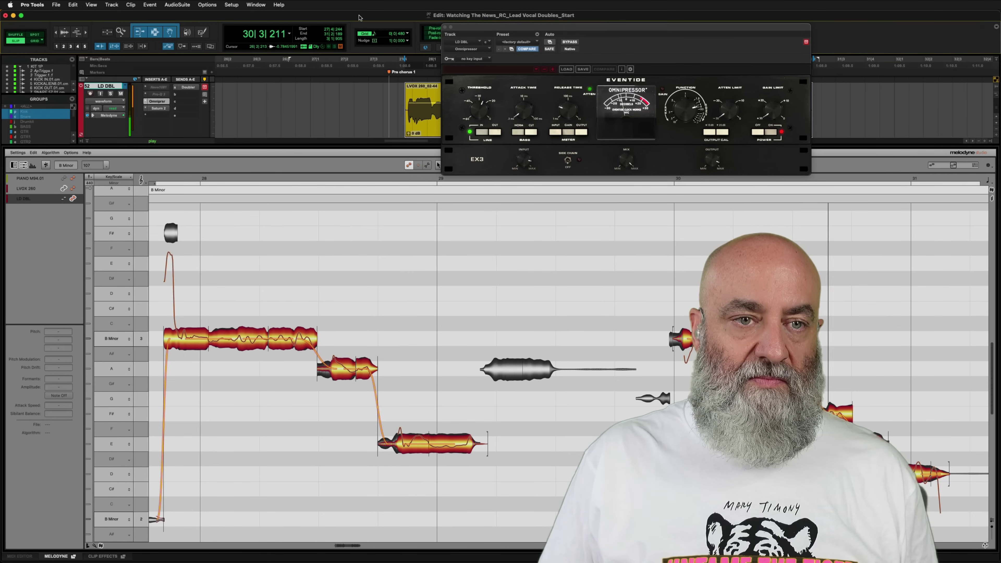
key("space")
left_click(445, 26)
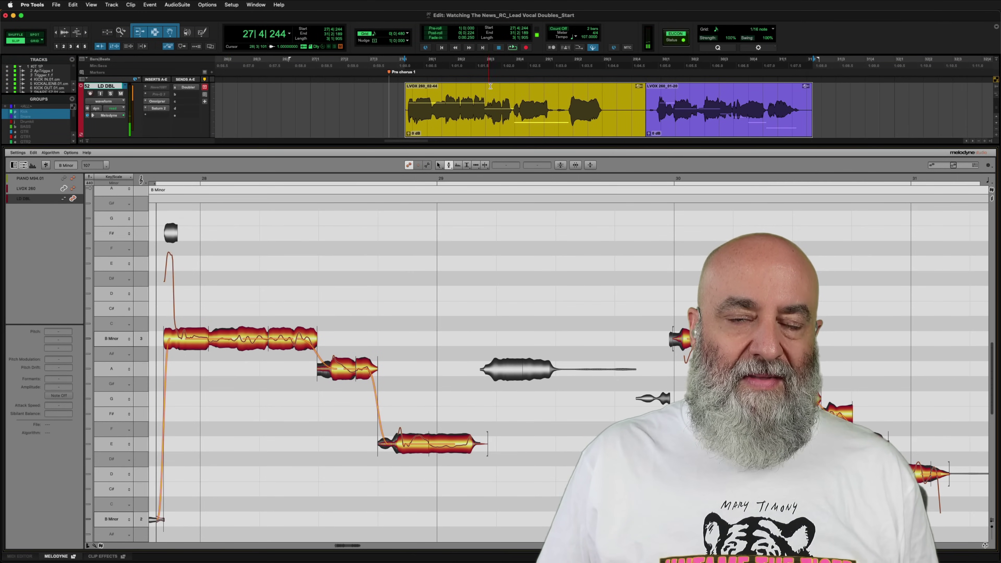
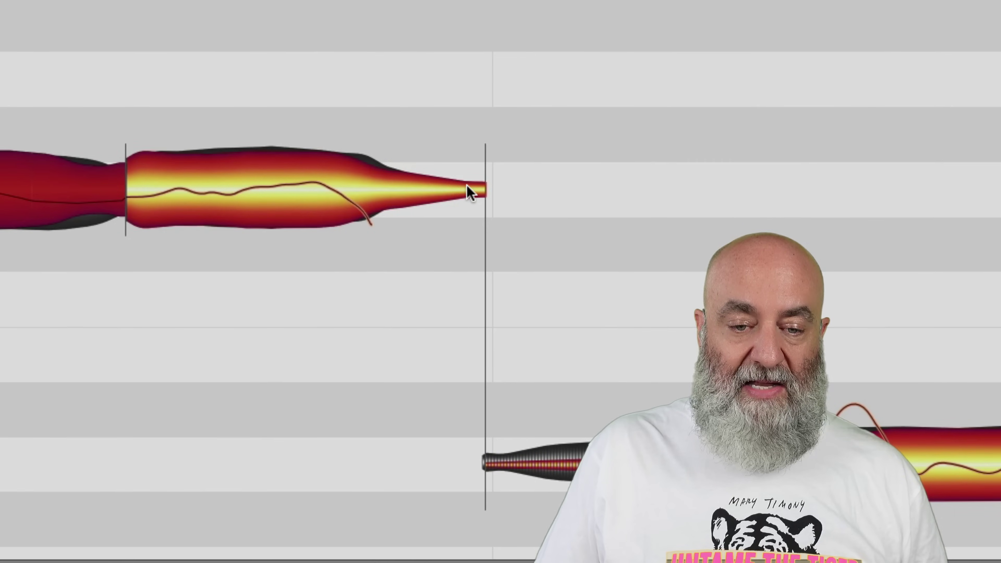
Fade out the end of the first phrase's A note, and fade the following low E note in and out
left_click_drag(487, 214, 375, 221)
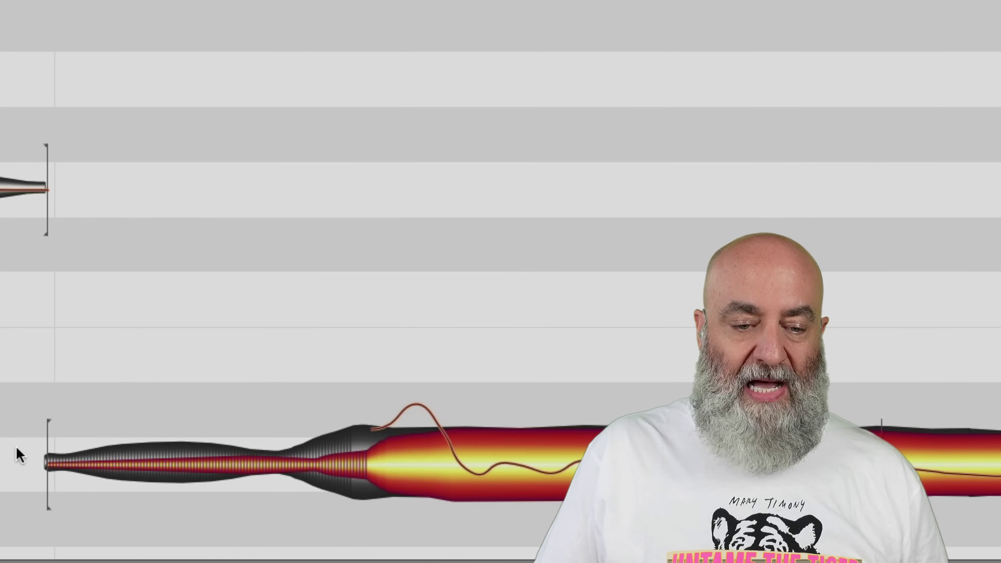
left_click_drag(46, 464, 372, 506)
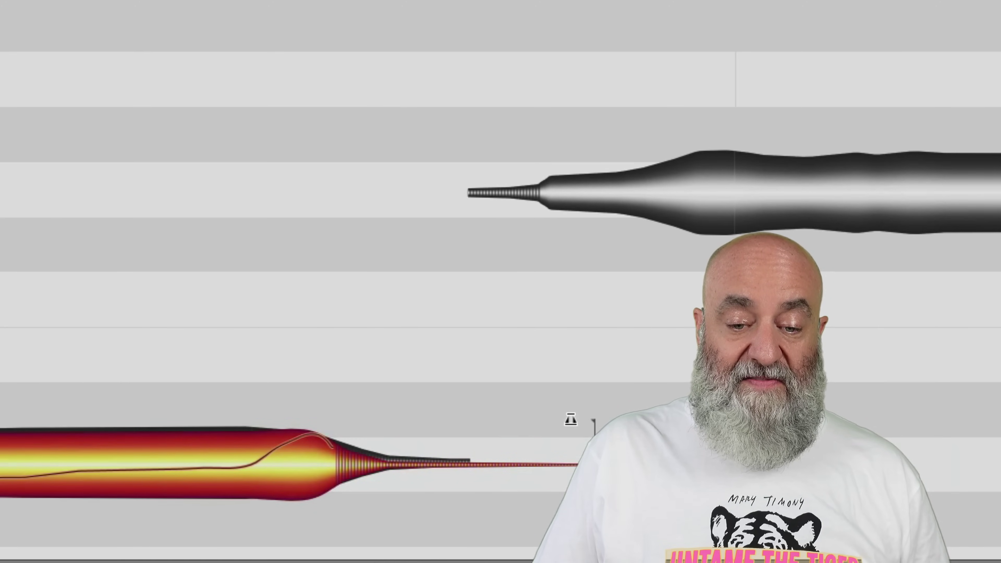
left_click_drag(575, 466, 338, 493)
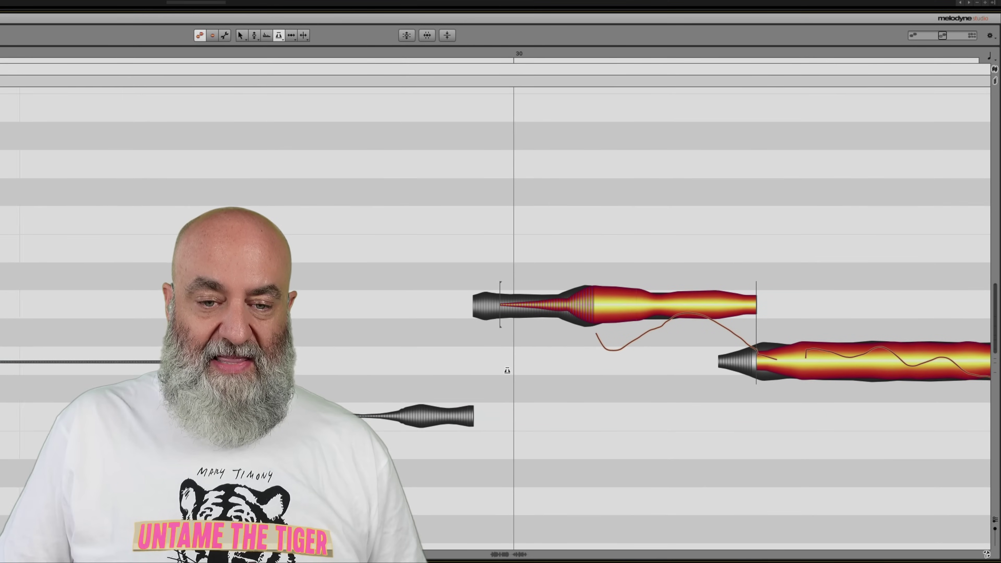
Add a fade-in to the B3 note at bar 30 and a fade-out to the end of the A3 note after it
left_click_drag(515, 306, 563, 305)
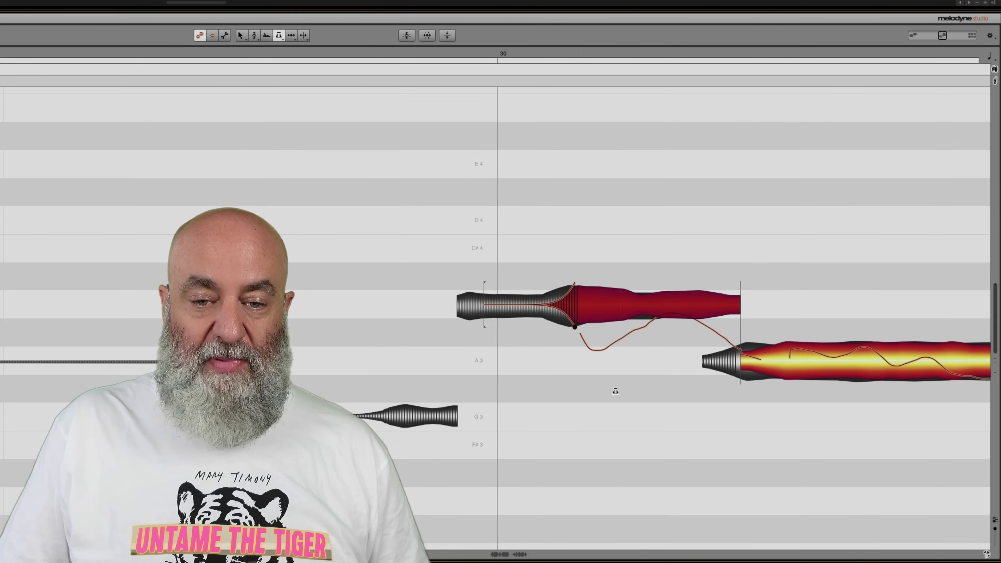
scroll(646, 406, "right", 2)
scroll(644, 361, "right", 5)
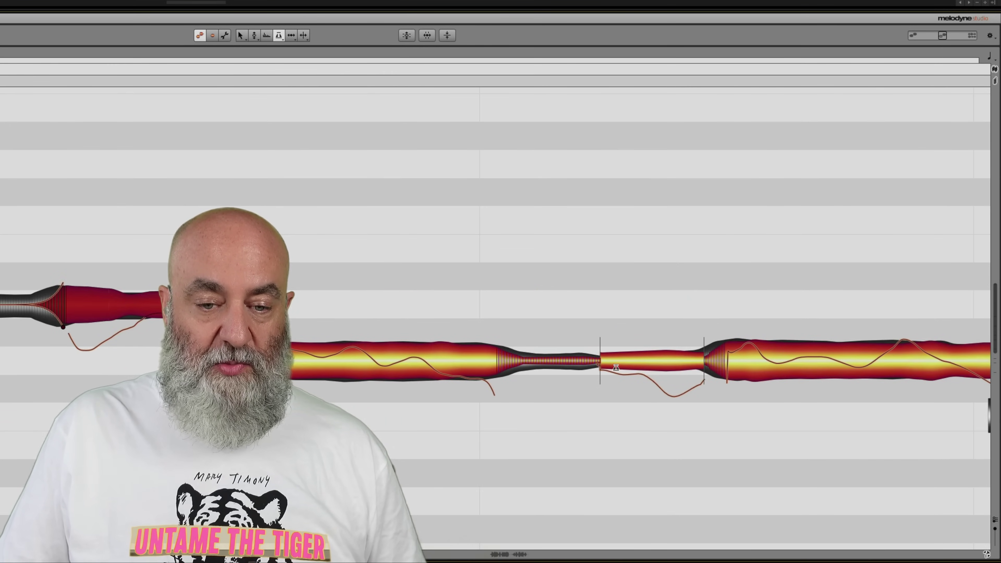
left_click_drag(597, 360, 510, 365)
Fade in the last A3 note of the second phrase, fade out the G3 note, and fade in the F#3 note
scroll(569, 487, "right", 2)
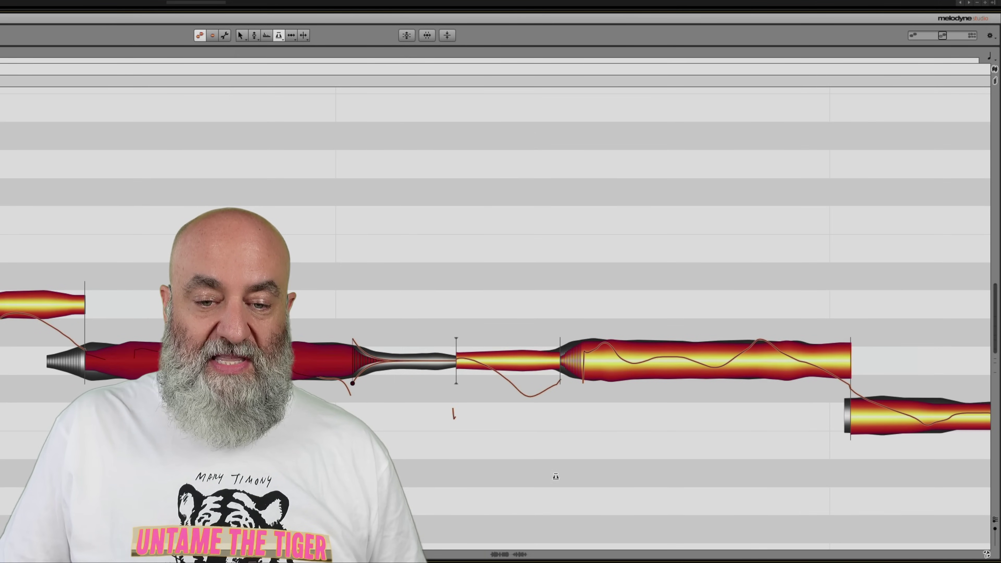
left_click_drag(565, 346, 576, 362)
scroll(613, 402, "right", 6)
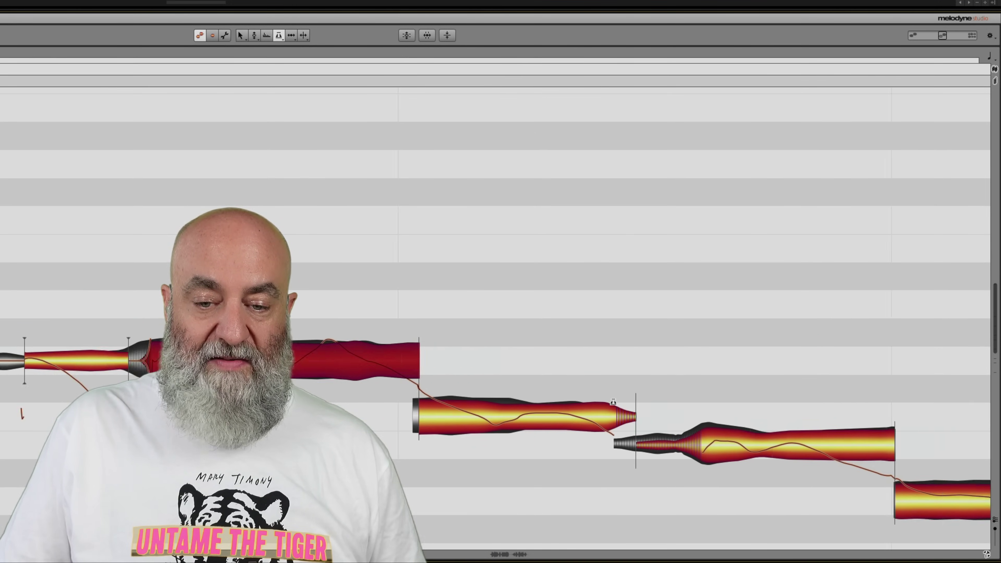
left_click_drag(631, 418, 633, 519)
left_click_drag(635, 452, 680, 550)
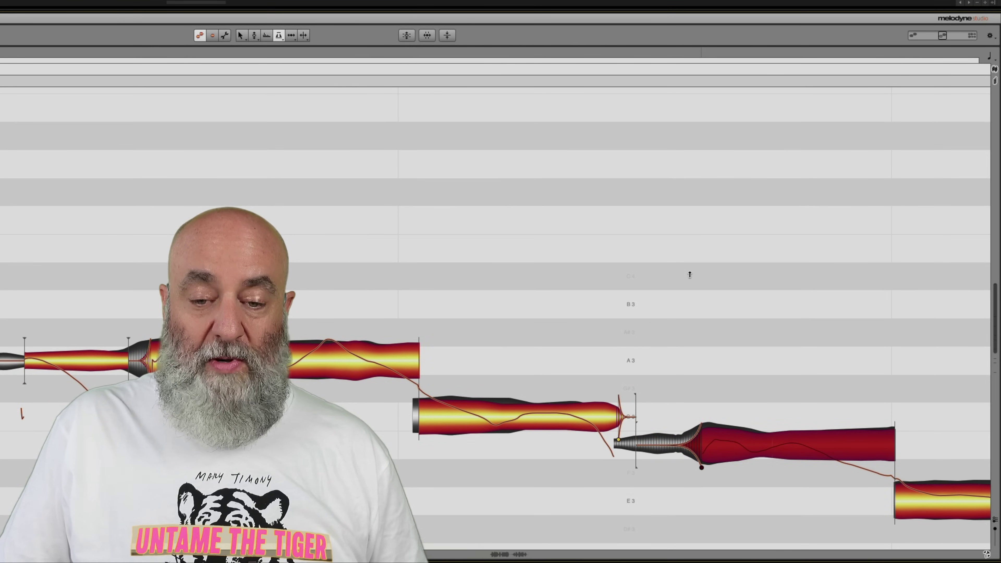
Fade in the D3 note before bar 31, and give the phrase's final note a fade-out with a steeper curve
scroll(690, 275, "right", 5)
scroll(674, 311, "down", 4)
scroll(647, 351, "right", 2)
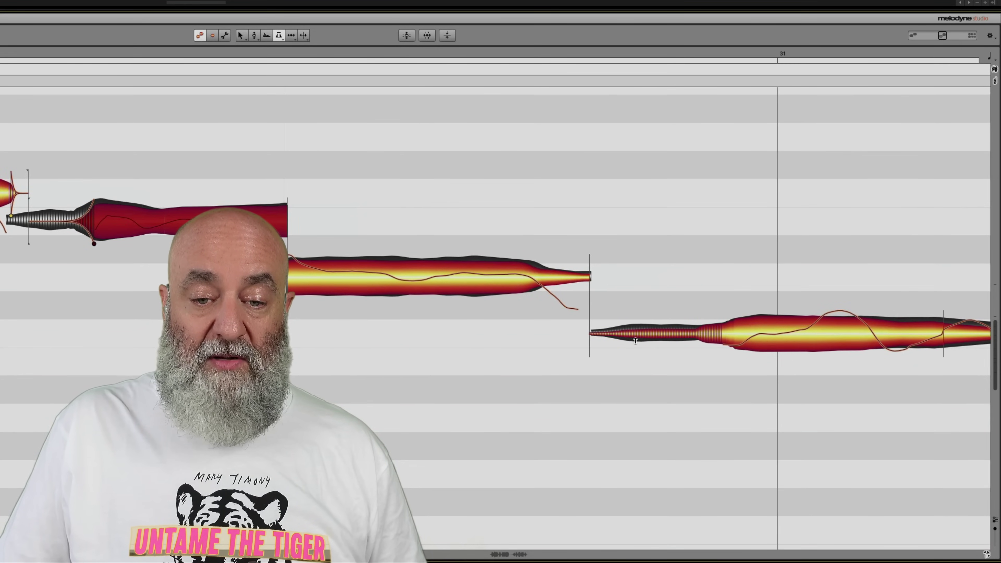
left_click_drag(597, 336, 673, 481)
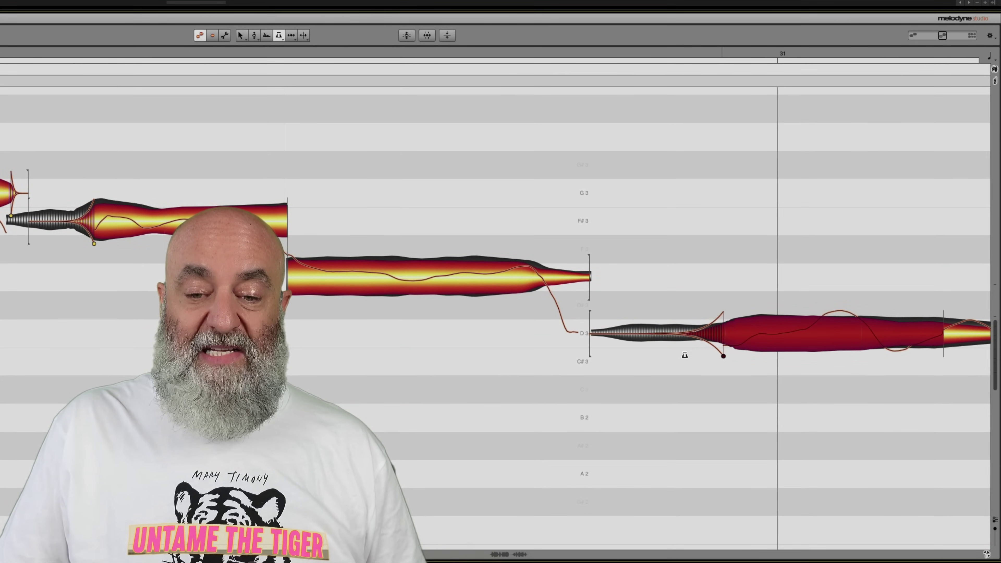
scroll(684, 354, "right", 5)
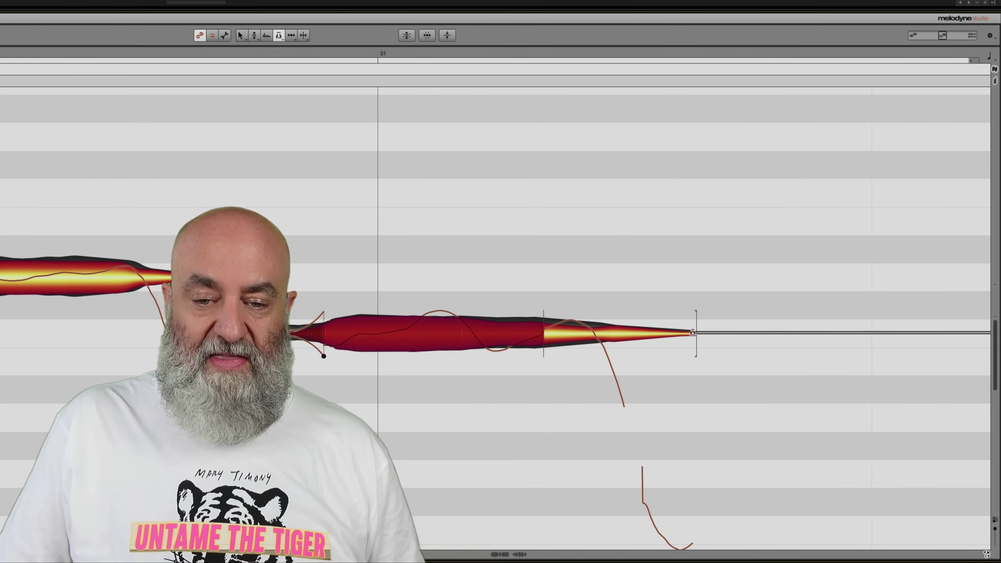
left_click(692, 333)
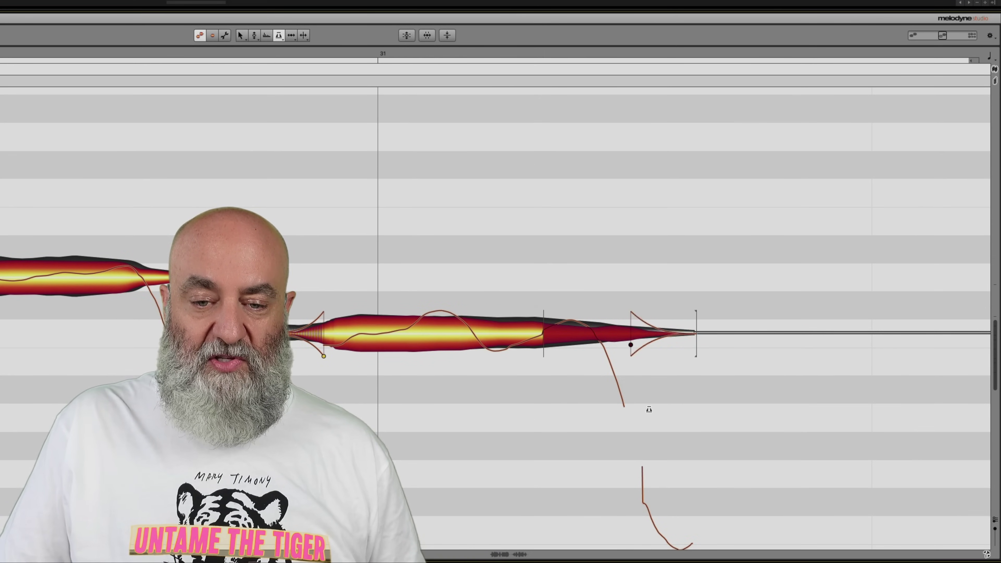
left_click_drag(649, 410, 662, 431)
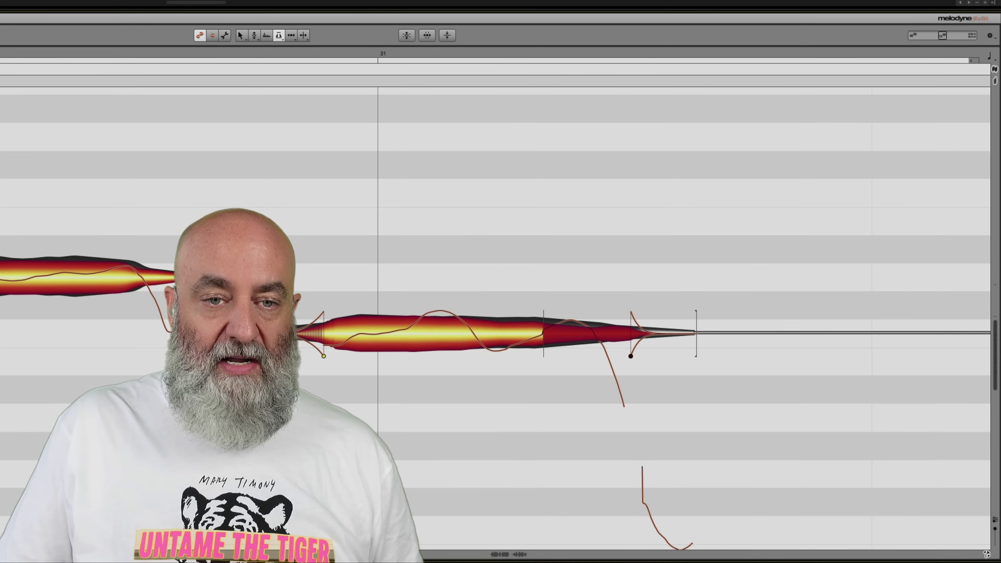
Play back the whole phrase to hear the faded notes of the double
scroll(496, 318, "down", 5)
scroll(444, 236, "up", 5)
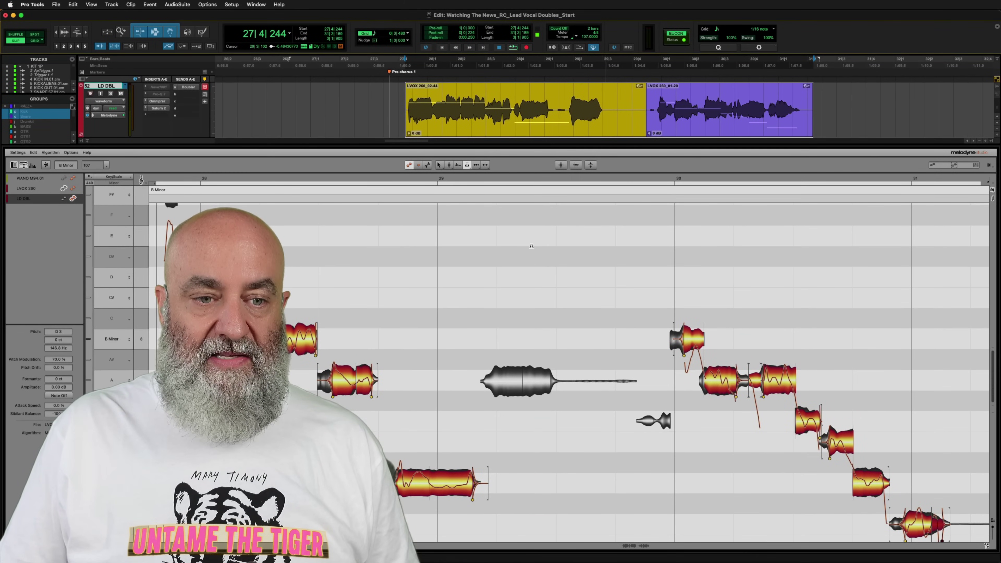
key("space")
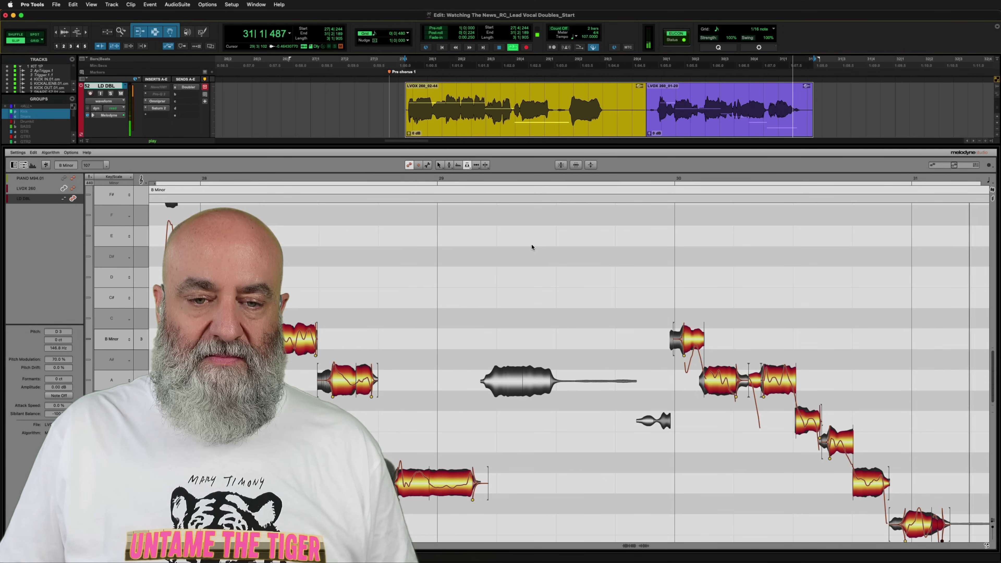
key("space")
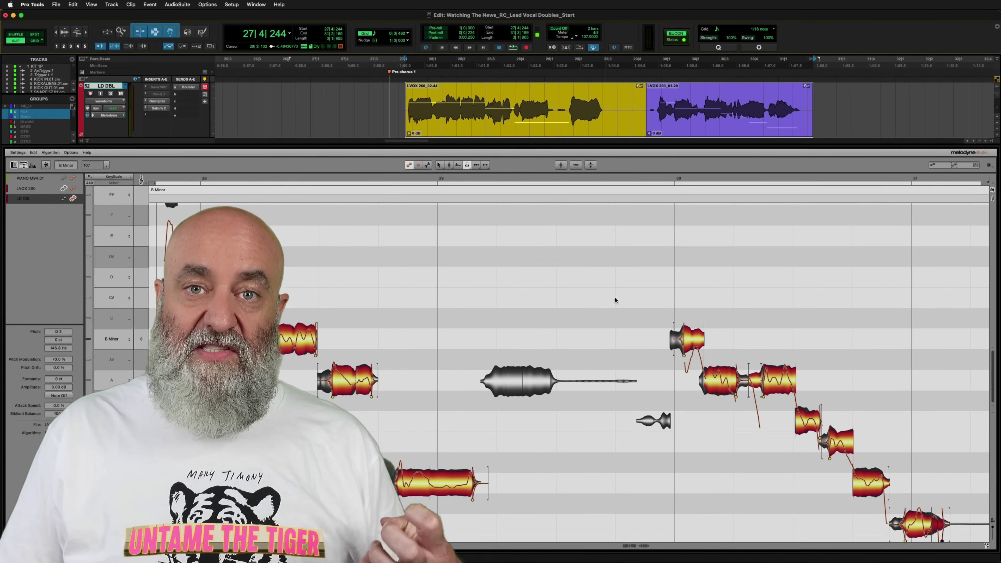